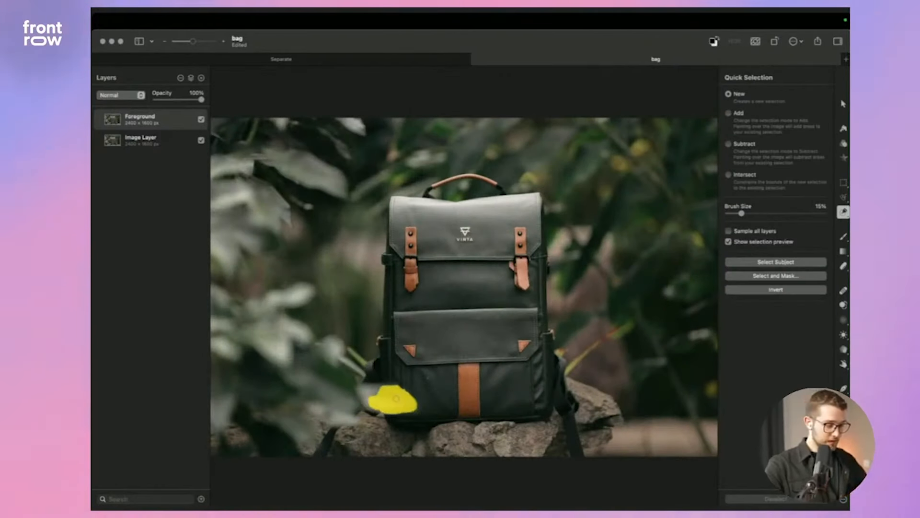
Paint a quick selection over the blurred foreground leaves, covering the lower cluster and adding the upper cluster at the image's left edge.
mouse_move(396, 398)
left_mouse_down()
mouse_move(323, 379)
mouse_move(339, 411)
mouse_move(291, 374)
mouse_move(295, 347)
mouse_move(328, 353)
mouse_move(282, 332)
left_mouse_up()
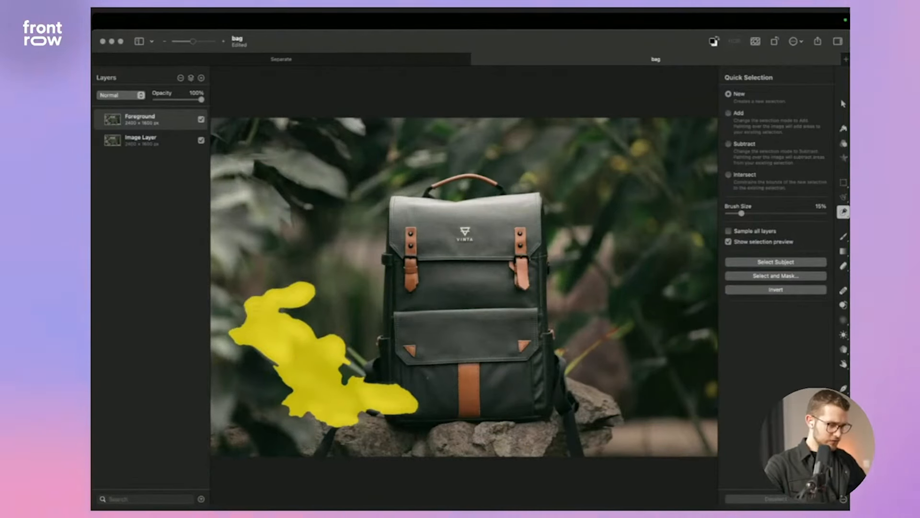
mouse_move(231, 307)
left_mouse_down()
mouse_move(216, 293)
mouse_move(221, 341)
mouse_move(243, 351)
mouse_move(226, 375)
mouse_move(222, 415)
mouse_move(262, 406)
mouse_move(295, 421)
left_mouse_up()
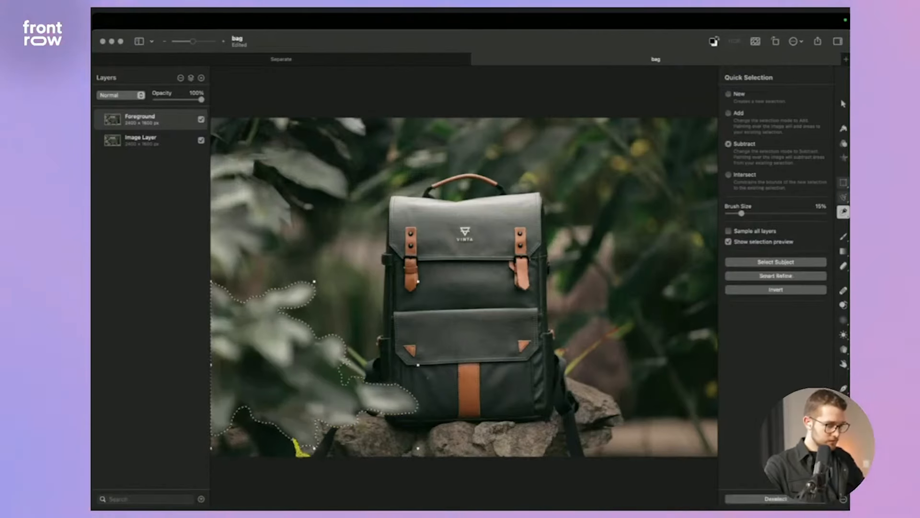
mouse_move(245, 242)
left_mouse_down()
mouse_move(230, 263)
mouse_move(224, 247)
mouse_move(256, 236)
mouse_move(267, 218)
mouse_move(256, 203)
mouse_move(238, 215)
mouse_move(218, 205)
mouse_move(216, 224)
mouse_move(222, 203)
left_mouse_up()
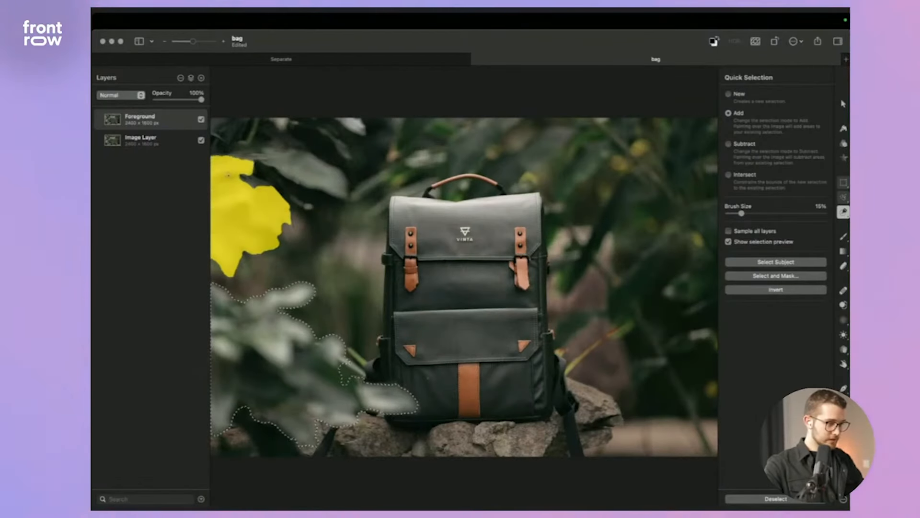
left_click_drag(209, 167, 211, 168)
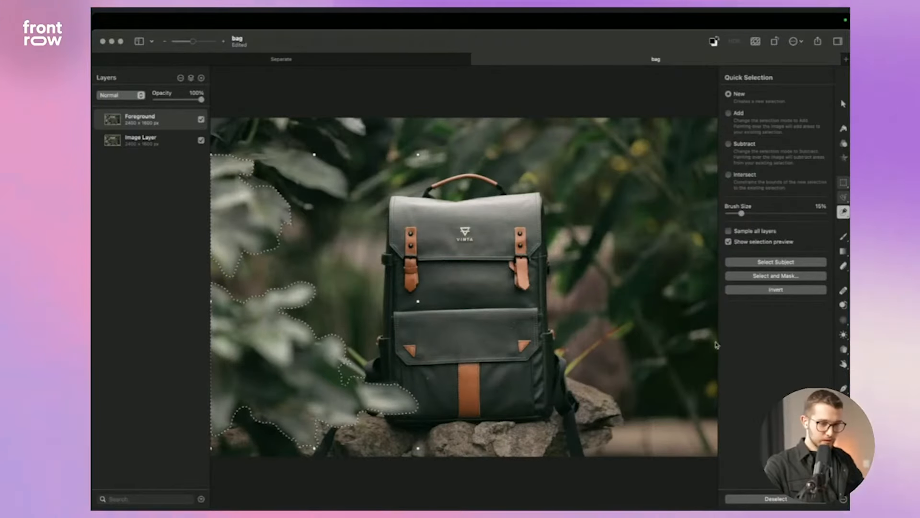
Refine the leaf selection with Smart Refine in Select and Mask, and output it as a mask on the Foreground layer.
left_click(768, 279)
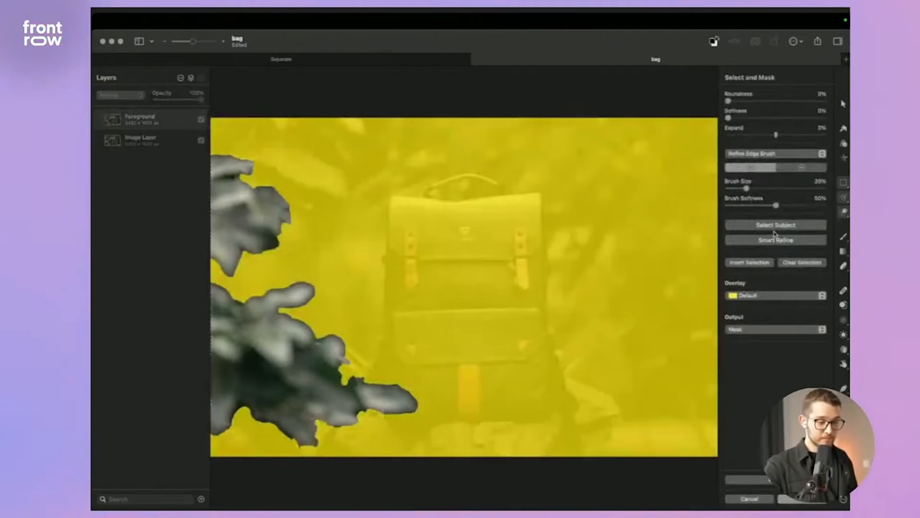
left_click(777, 243)
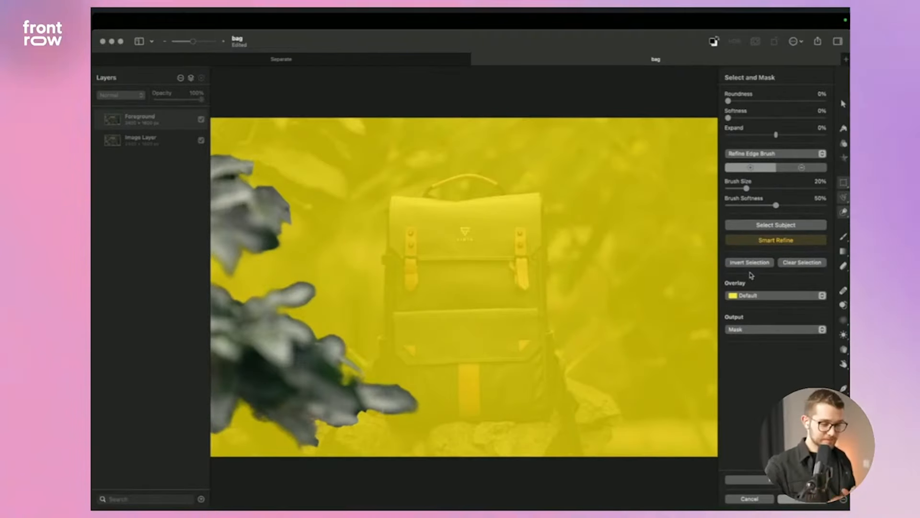
left_click(796, 499)
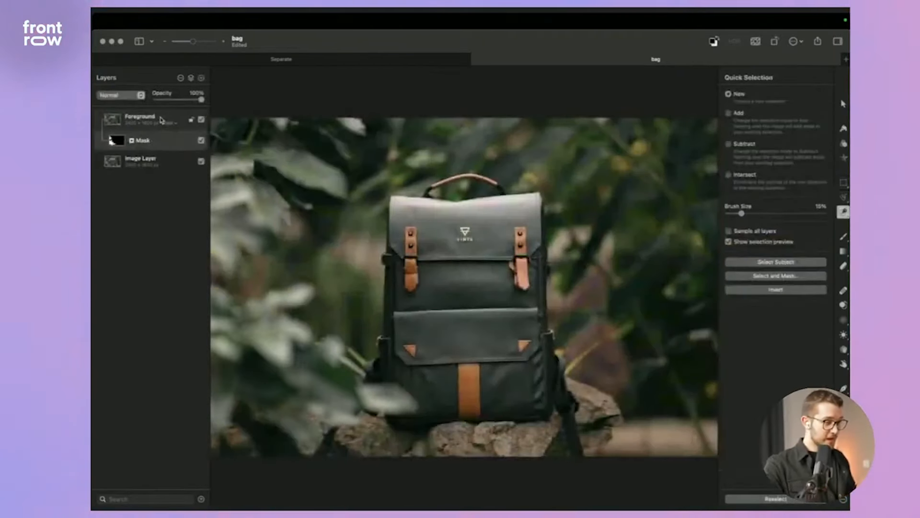
Hide the Foreground layer and rename the Image Layer to "Focal Point".
left_click(161, 120)
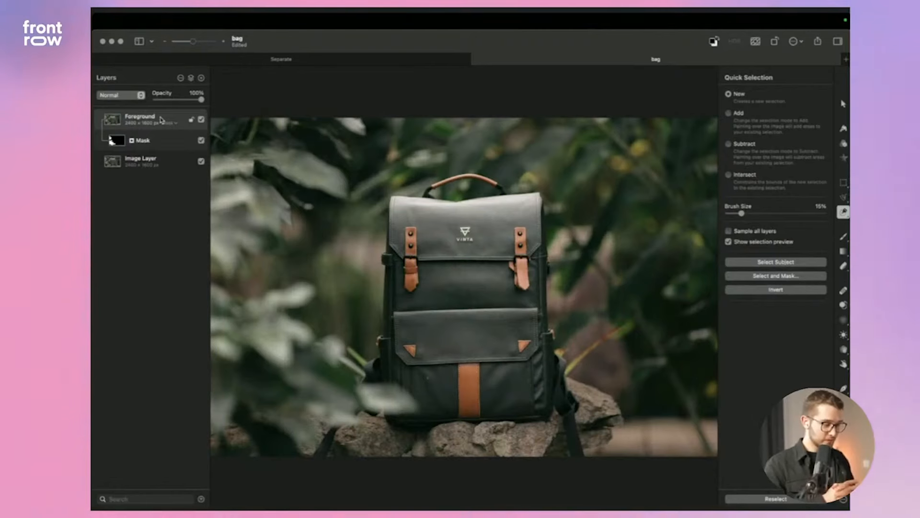
left_click(202, 120)
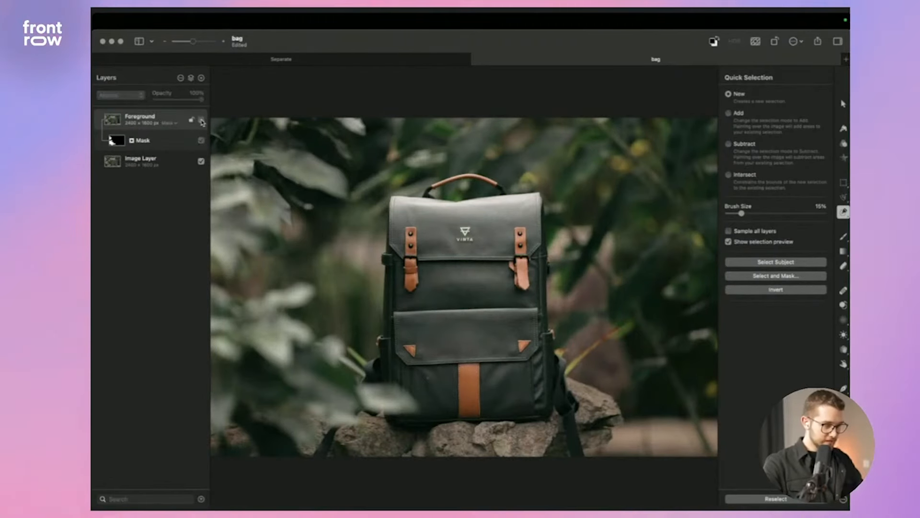
left_click(147, 164)
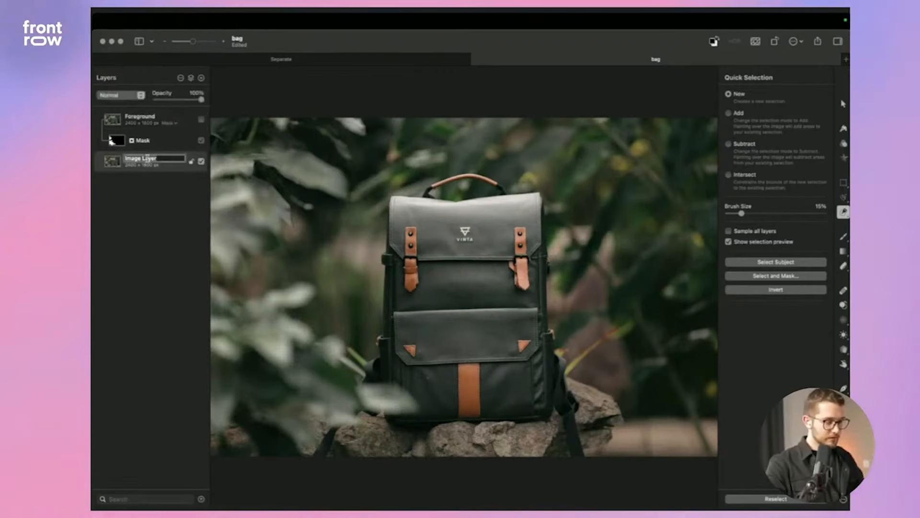
type("Focal Point")
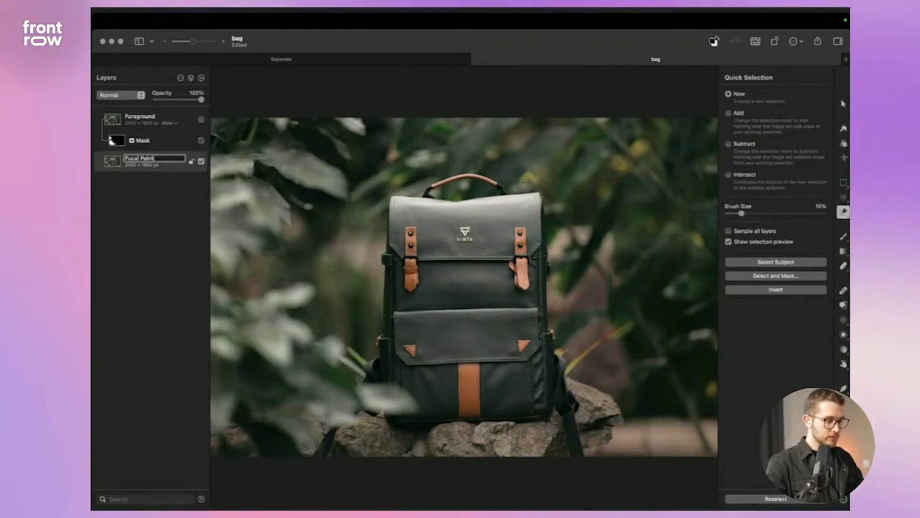
key("Return")
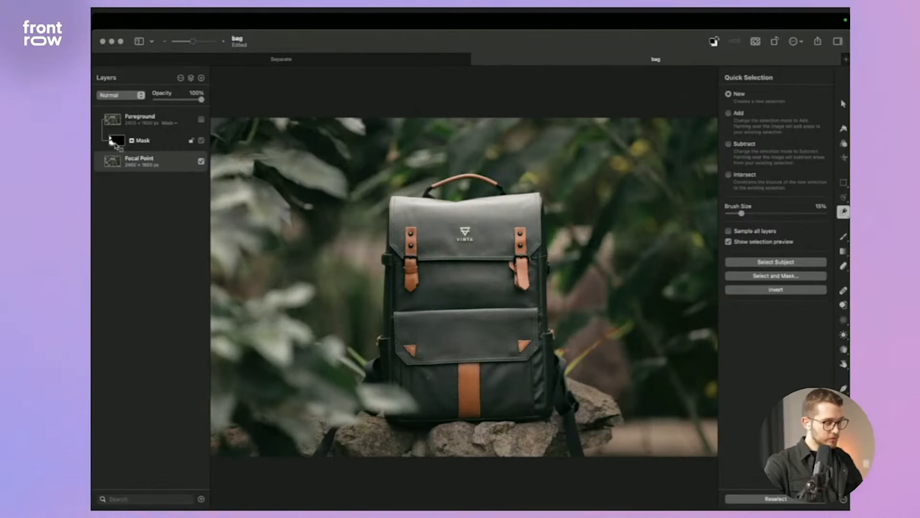
Load the Foreground mask as a selection, remove the leaves inside it from the Focal Point layer with the Repair tool, and deselect.
left_click(115, 141, "super")
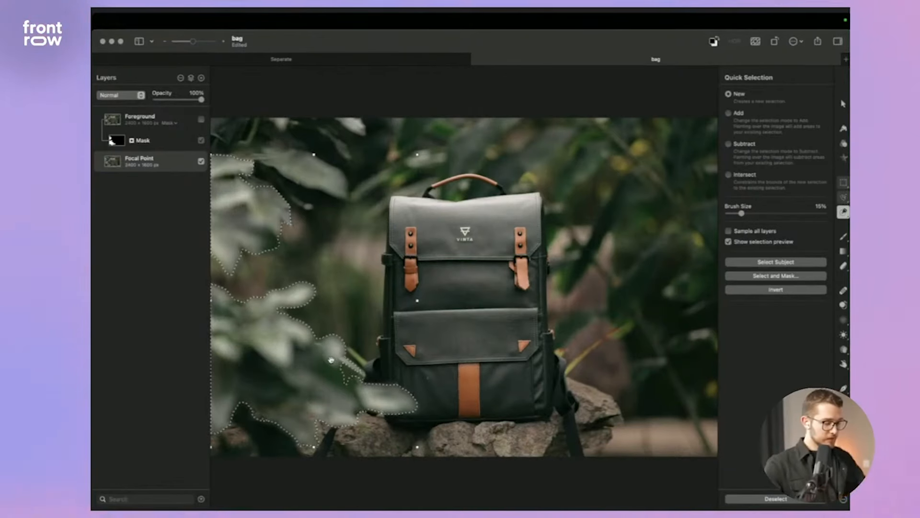
key("r")
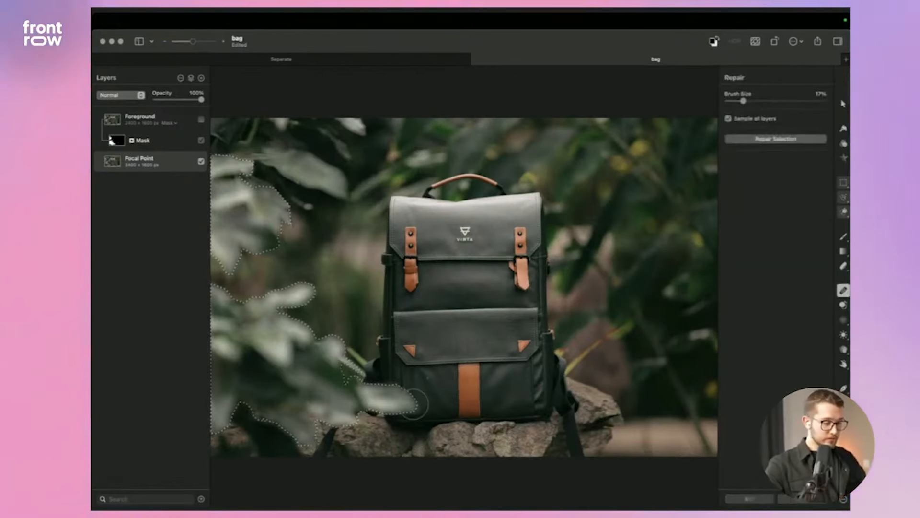
mouse_move(408, 401)
left_mouse_down()
mouse_move(389, 392)
mouse_move(365, 402)
mouse_move(334, 451)
mouse_move(299, 447)
mouse_move(372, 355)
mouse_move(362, 348)
mouse_move(338, 350)
mouse_move(256, 419)
mouse_move(332, 301)
mouse_move(213, 431)
mouse_move(296, 280)
mouse_move(325, 289)
mouse_move(194, 430)
mouse_move(301, 274)
mouse_move(207, 388)
mouse_move(204, 357)
left_mouse_up()
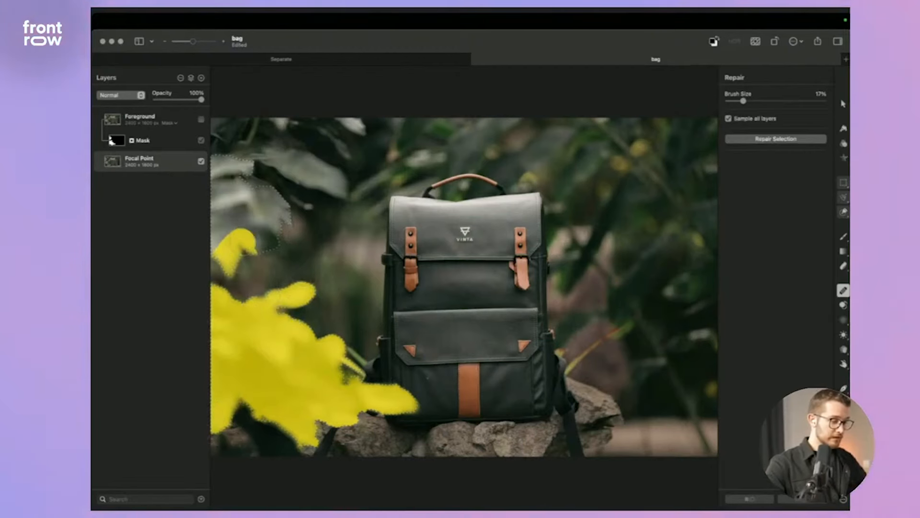
left_click_drag(193, 268, 223, 162)
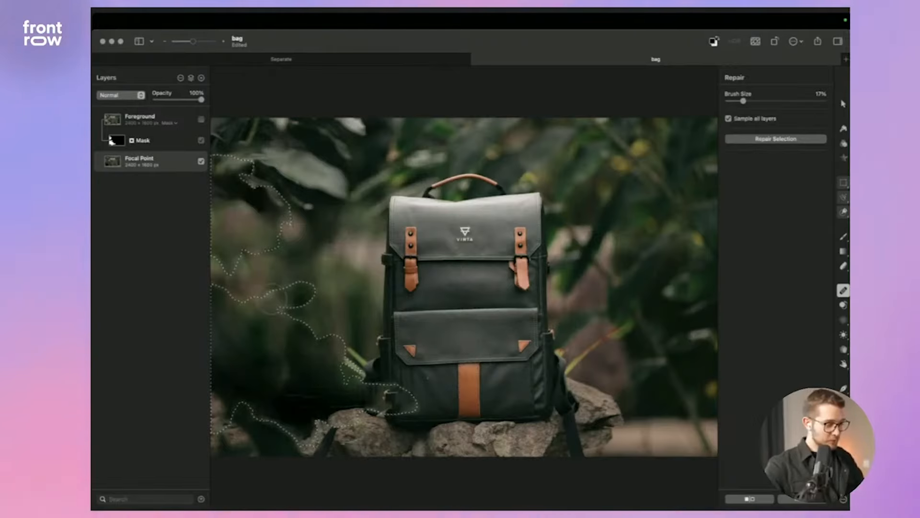
key("super+d")
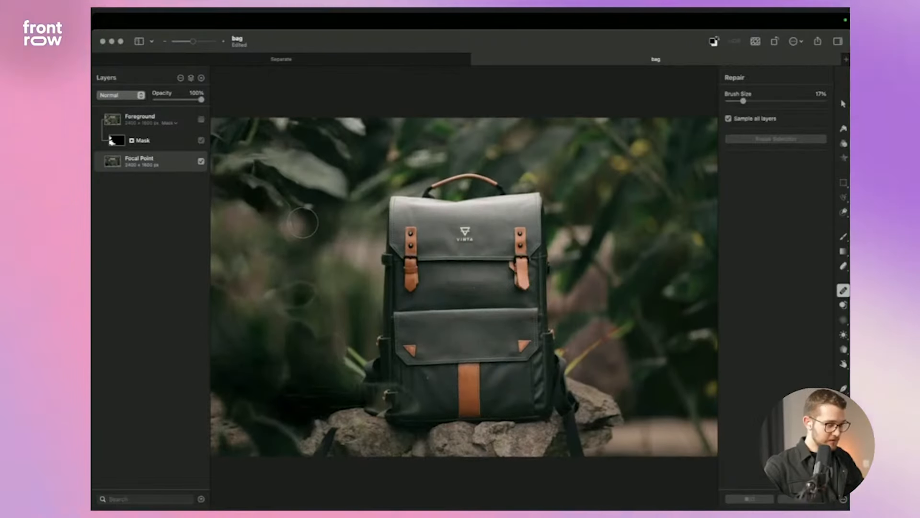
Repair the leftover leaf outline in the blurred background beside the backpack's lower pocket.
scroll(304, 223, "up", 5)
scroll(307, 224, "down", 7)
scroll(320, 238, "up", 5)
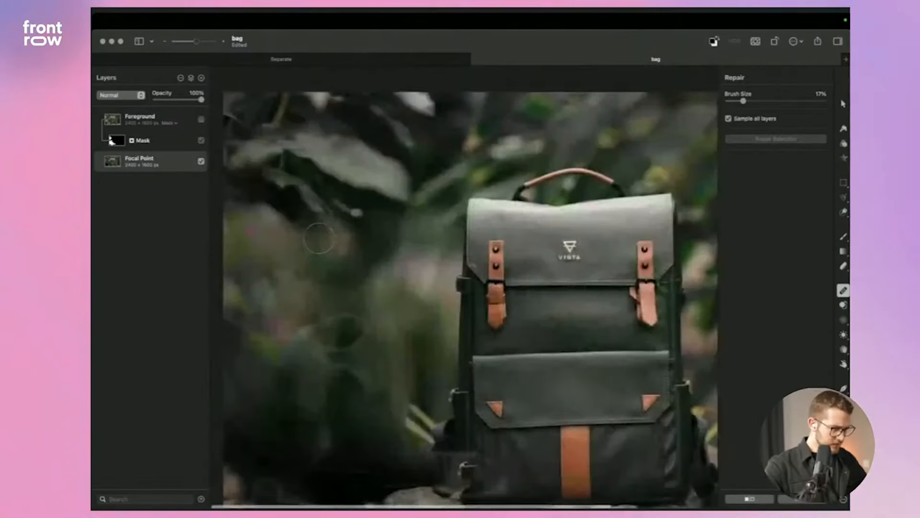
scroll(319, 238, "up", 1)
left_click(369, 313)
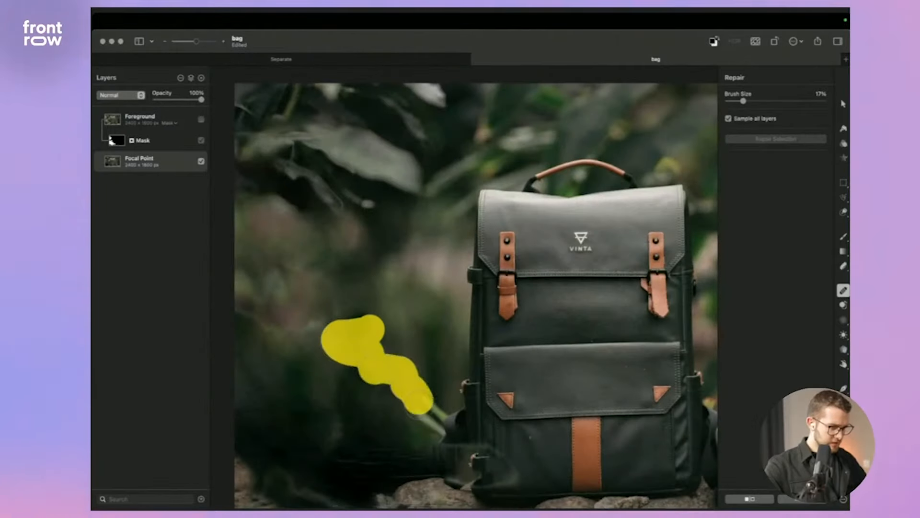
left_click_drag(436, 368, 436, 369)
Repair the smudges around the backpack's lower-left corner and the strap just above the rock.
scroll(437, 367, "up", 6)
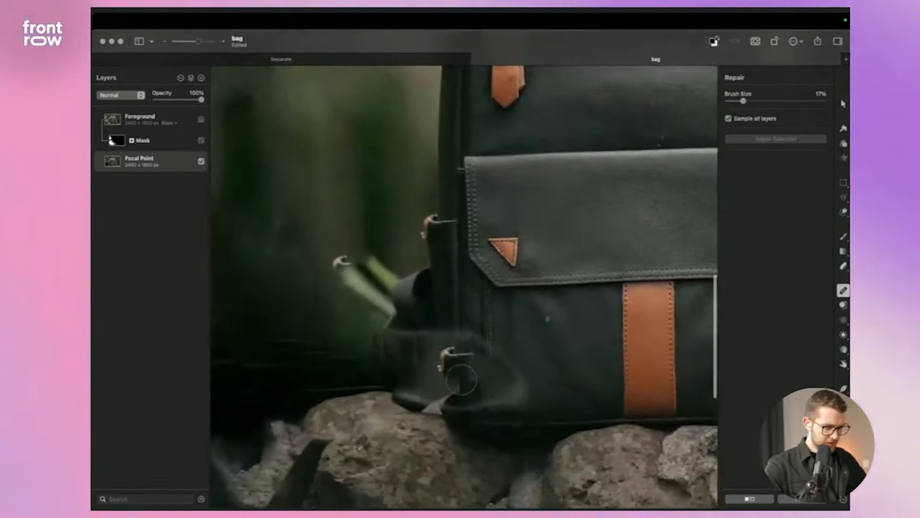
mouse_move(463, 405)
left_mouse_down()
mouse_move(504, 397)
mouse_move(511, 383)
mouse_move(477, 362)
mouse_move(519, 393)
mouse_move(519, 409)
mouse_move(506, 356)
mouse_move(465, 335)
mouse_move(434, 334)
left_mouse_up()
left_click(519, 392)
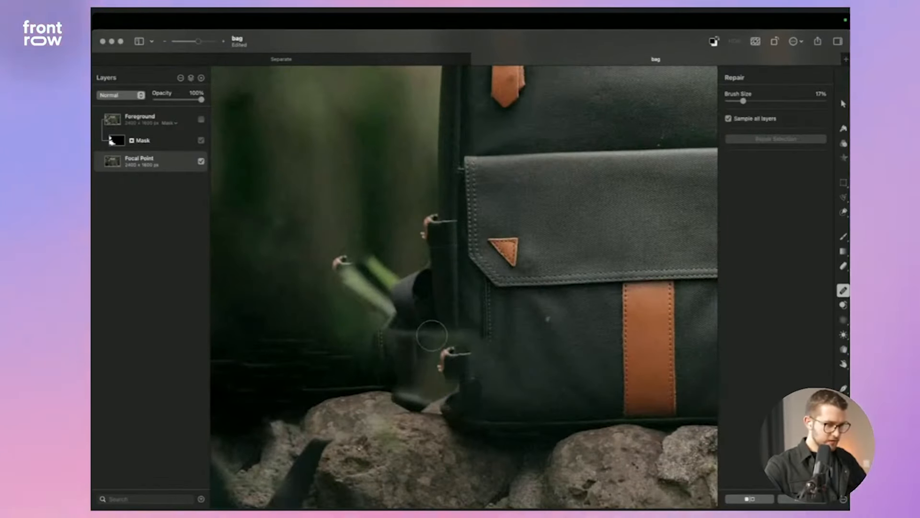
left_click(408, 383)
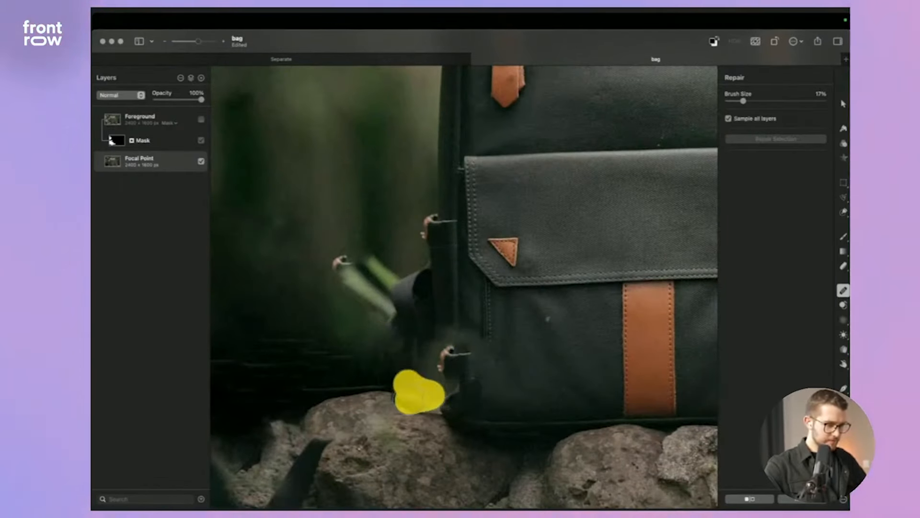
Repair the remaining leaf traces and dark artifacts across the rock's left end and the background left of the backpack.
key("super+0")
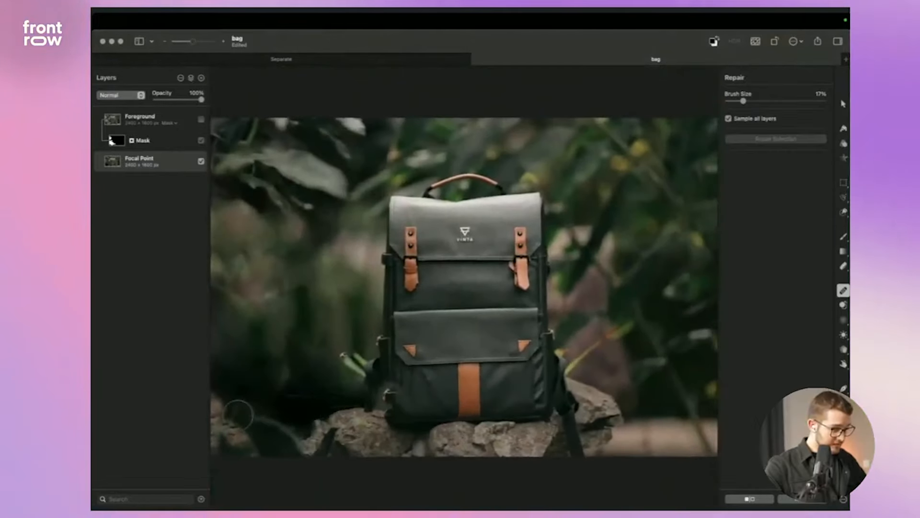
left_click(328, 421)
left_click_drag(326, 420, 278, 415)
mouse_move(333, 400)
left_mouse_down()
mouse_move(262, 398)
mouse_move(266, 418)
mouse_move(284, 374)
mouse_move(261, 408)
left_mouse_up()
mouse_move(262, 338)
left_mouse_down()
mouse_move(257, 312)
mouse_move(218, 285)
left_mouse_up()
left_click_drag(287, 243, 257, 181)
mouse_move(255, 168)
left_mouse_down()
mouse_move(283, 172)
mouse_move(289, 205)
left_mouse_up()
left_click_drag(300, 206, 305, 207)
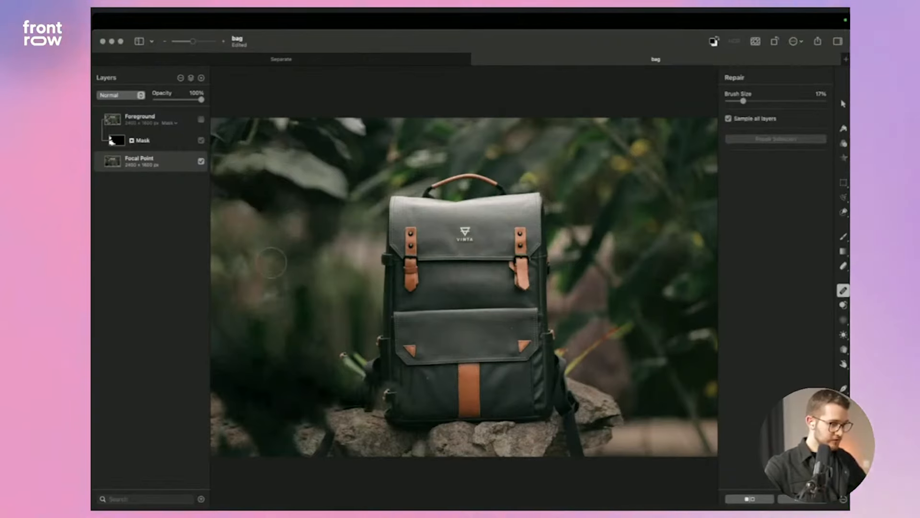
mouse_move(277, 265)
left_mouse_down()
mouse_move(235, 286)
mouse_move(282, 308)
left_mouse_up()
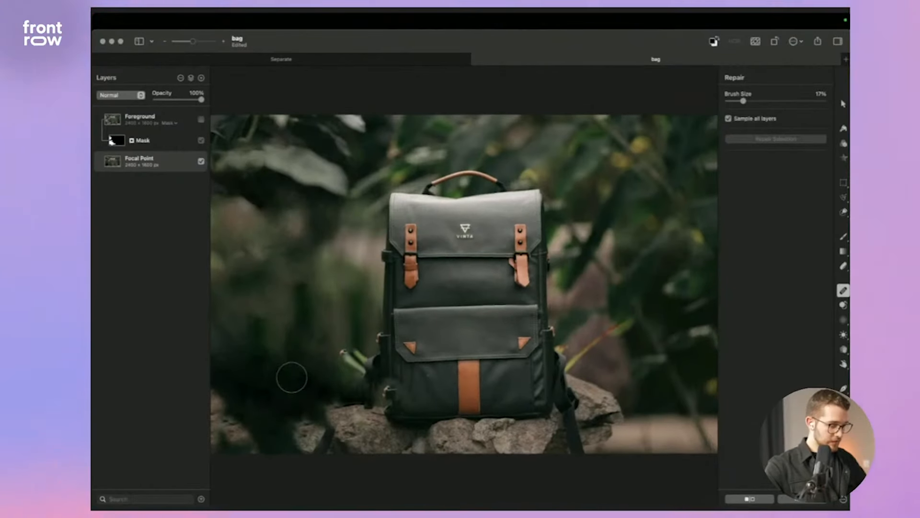
Extend the rock ledge to the image's left edge with the Clone tool, and smooth its repeating texture with the Repair tool.
left_click(843, 305)
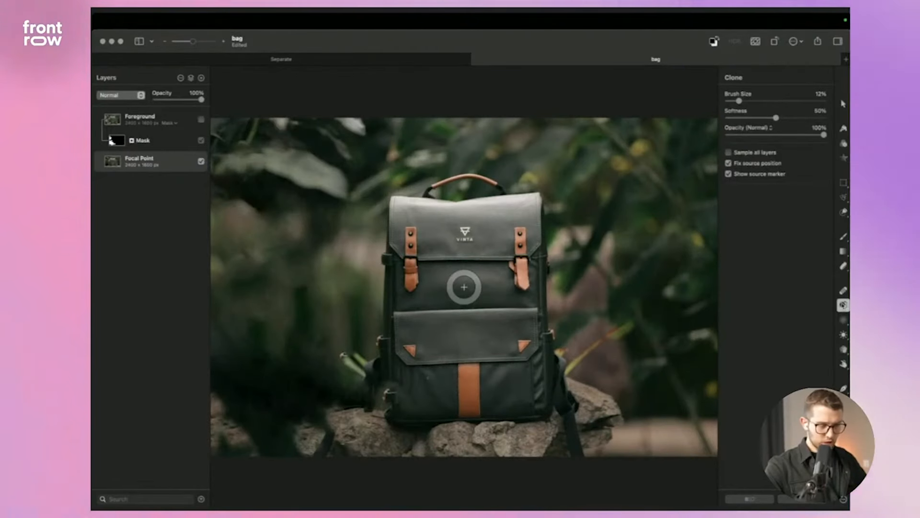
left_click(328, 432, "alt")
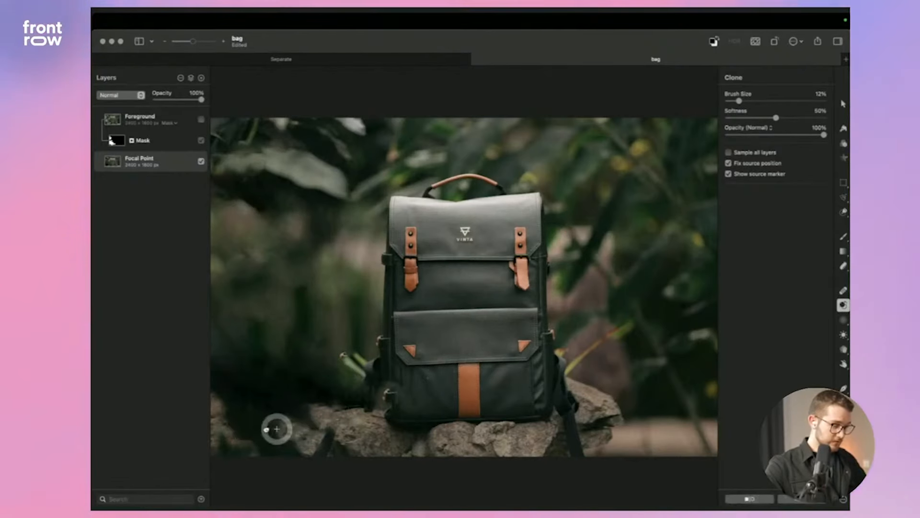
left_click_drag(277, 427, 260, 427)
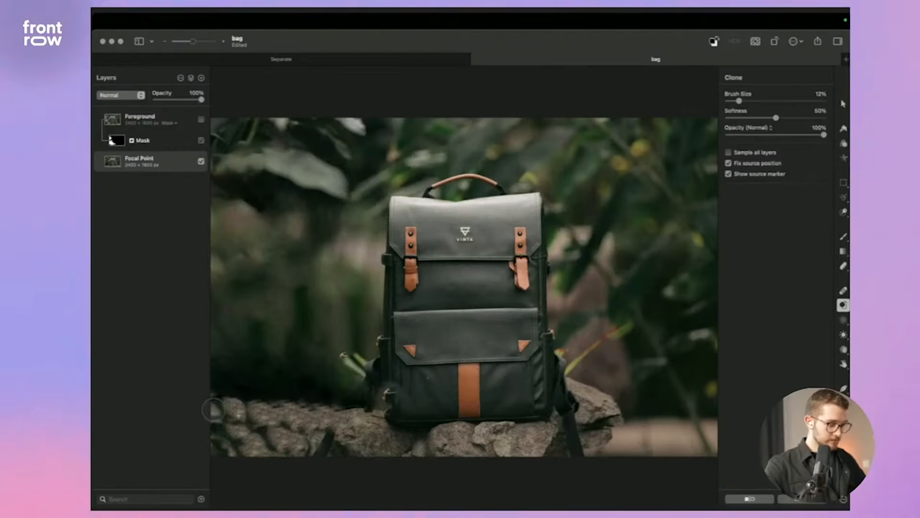
key("r")
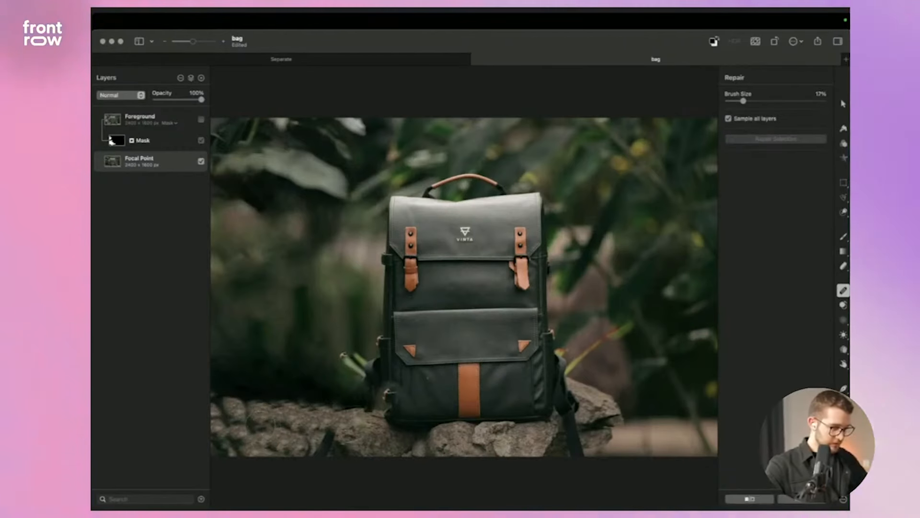
left_click_drag(268, 427, 213, 423)
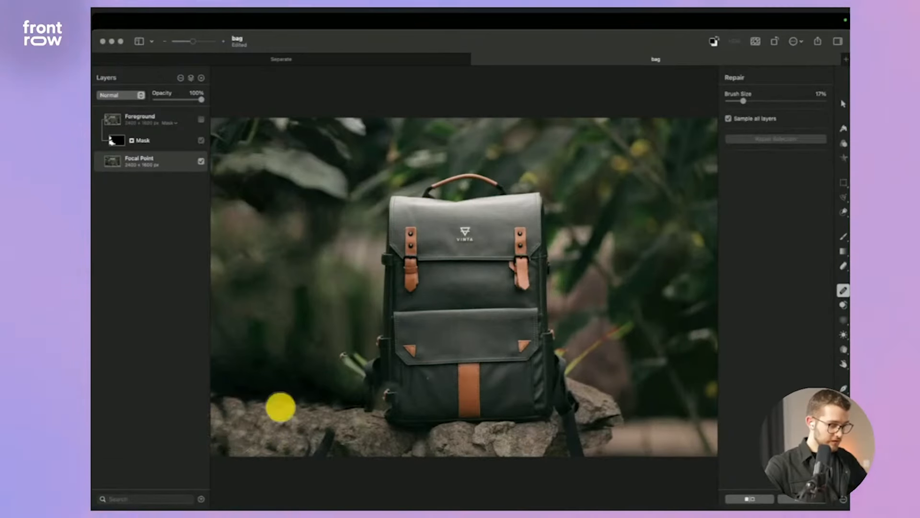
Select the backpack and the whole rock ledge on the Focal Point layer with the Quick Selection tool.
key("super+minus")
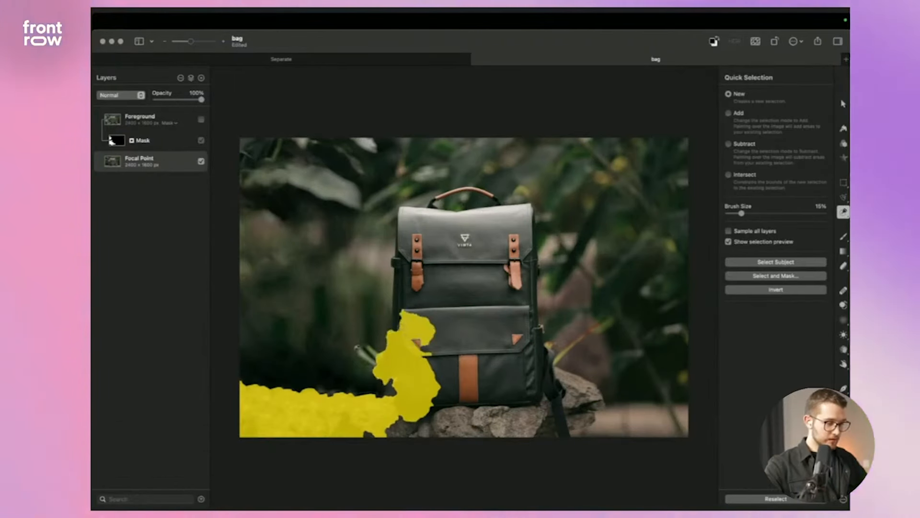
mouse_move(404, 261)
left_mouse_down()
mouse_move(410, 215)
mouse_move(520, 210)
mouse_move(519, 224)
left_mouse_up()
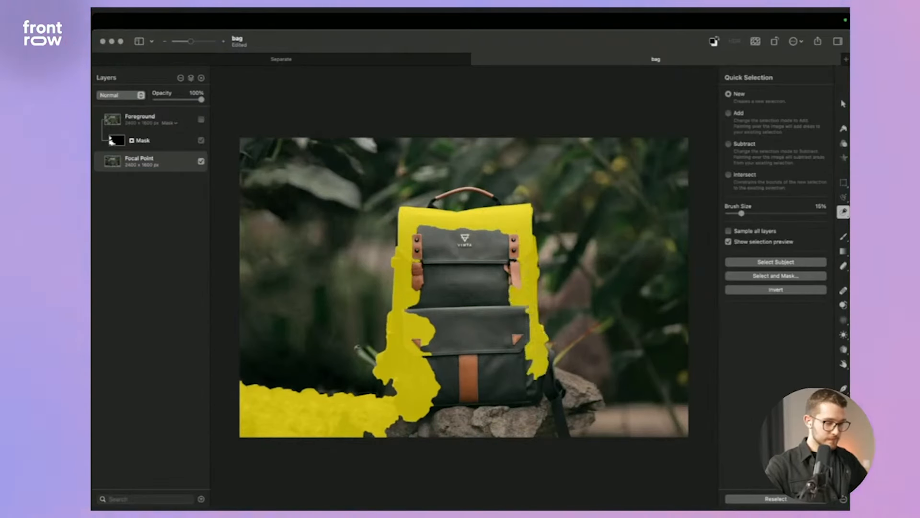
mouse_move(552, 378)
left_mouse_down()
mouse_move(587, 393)
mouse_move(581, 422)
mouse_move(561, 408)
mouse_move(551, 422)
mouse_move(413, 422)
mouse_move(372, 434)
mouse_move(528, 412)
left_mouse_up()
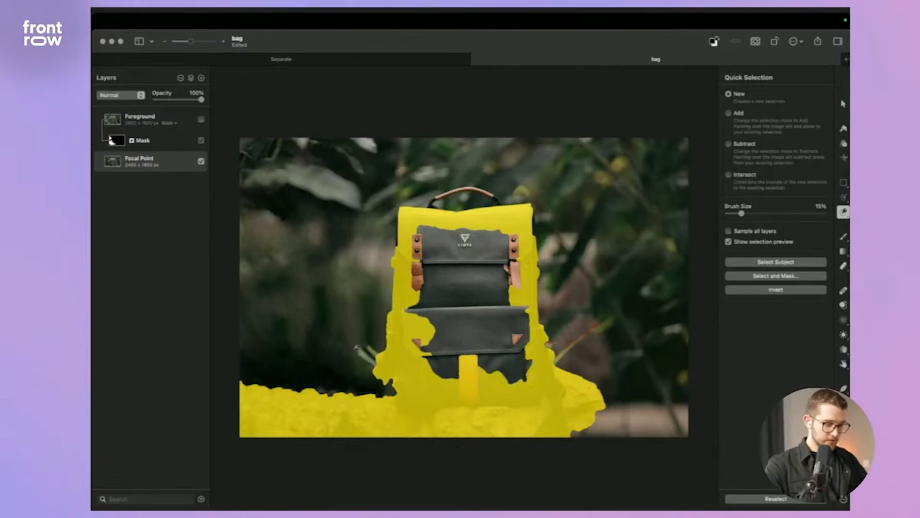
mouse_move(506, 235)
left_mouse_down()
mouse_move(432, 238)
mouse_move(418, 261)
mouse_move(434, 269)
mouse_move(465, 244)
left_mouse_up()
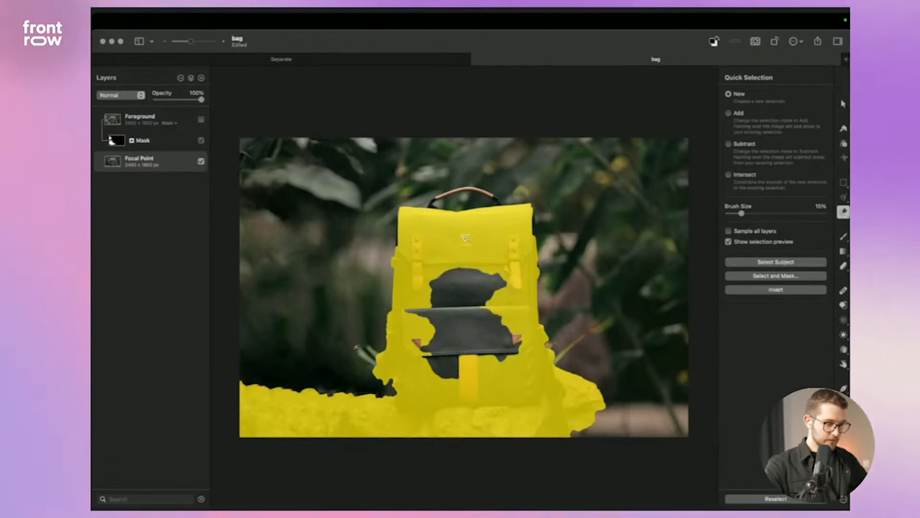
mouse_move(496, 275)
left_mouse_down()
mouse_move(501, 335)
mouse_move(441, 362)
mouse_move(446, 337)
mouse_move(432, 295)
left_mouse_up()
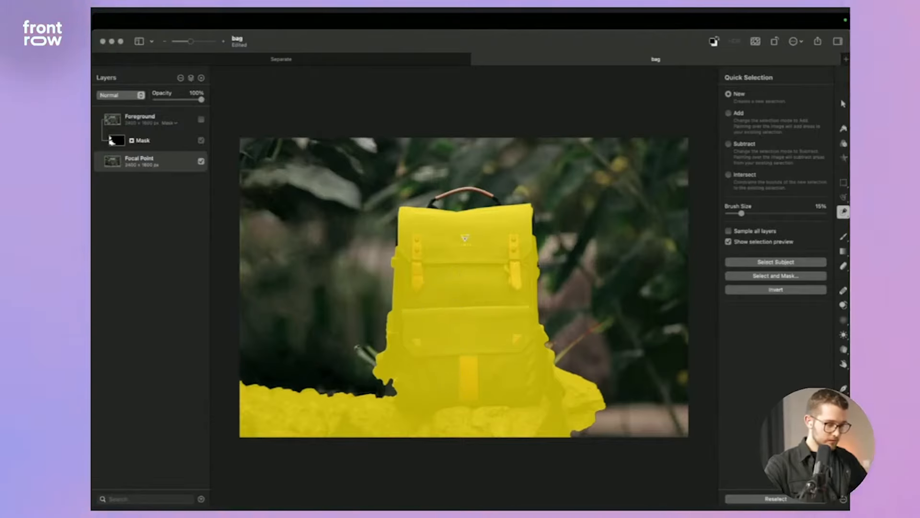
left_click(458, 318)
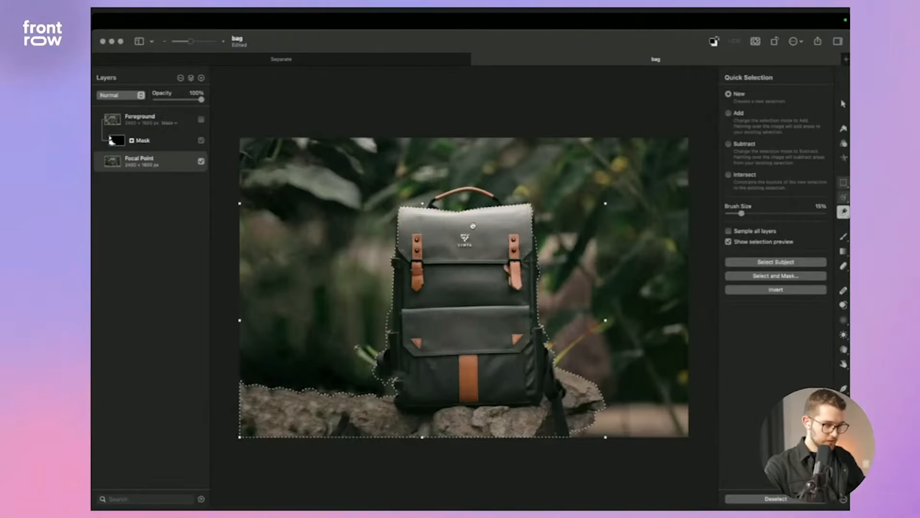
Add the backpack's carry handle to the selection.
scroll(473, 224, "up", 5)
scroll(472, 224, "up", 2)
mouse_move(356, 207)
left_mouse_down()
mouse_move(393, 180)
mouse_move(444, 164)
mouse_move(474, 162)
mouse_move(527, 187)
left_mouse_up()
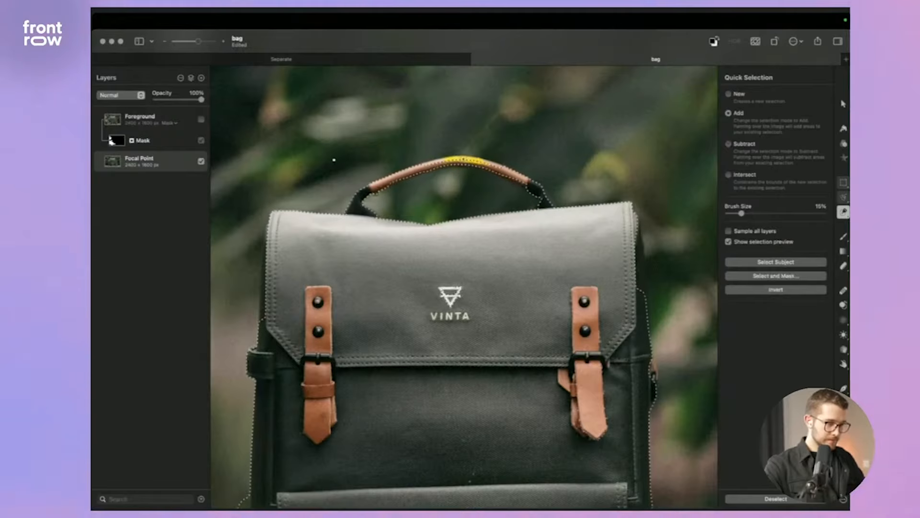
scroll(521, 190, "down", 5)
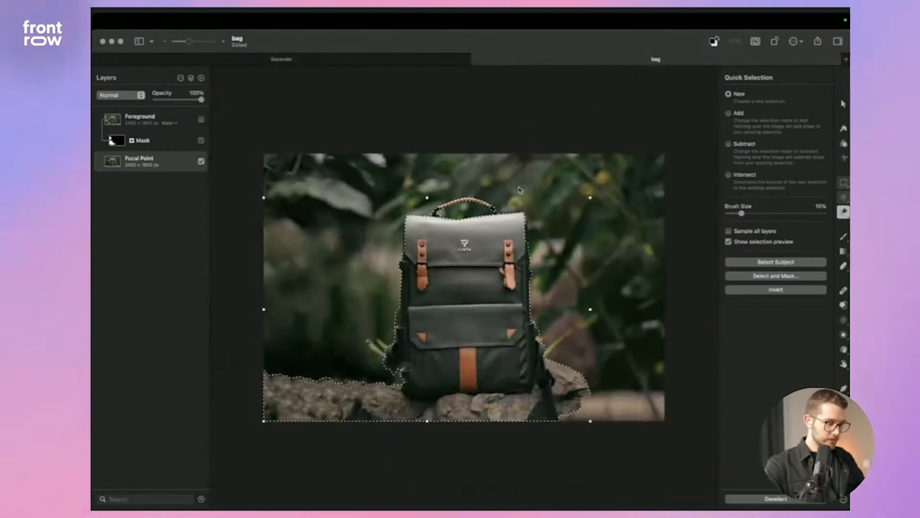
Output the selection as a mask on the Focal Point layer with Select and Mask, and duplicate the masked layer.
left_click(757, 275)
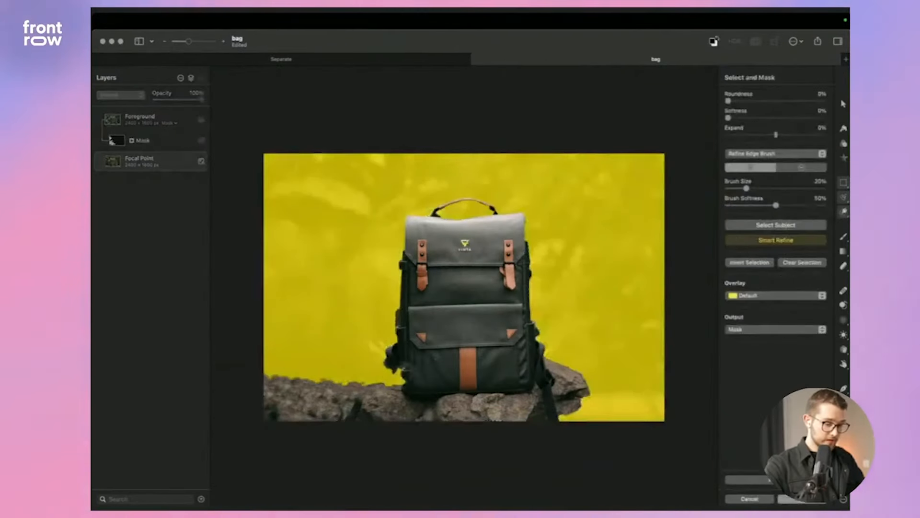
left_click(802, 499)
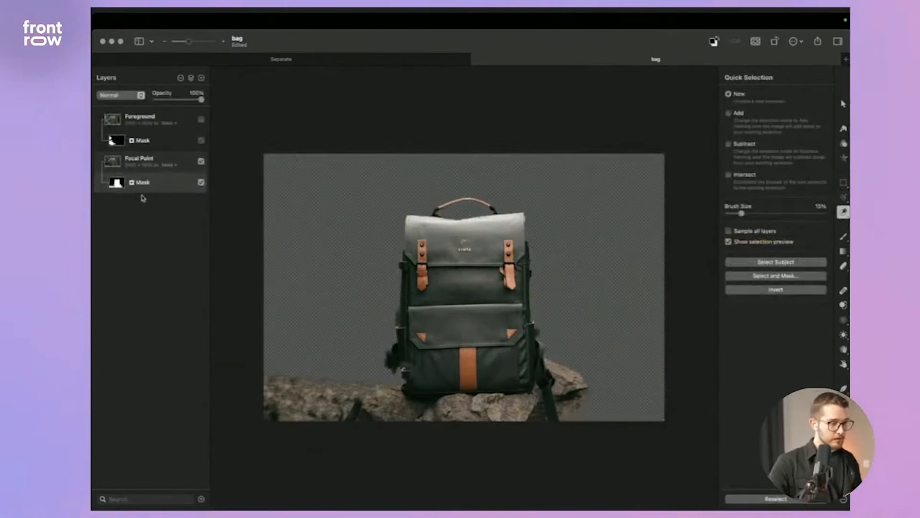
left_click(129, 163)
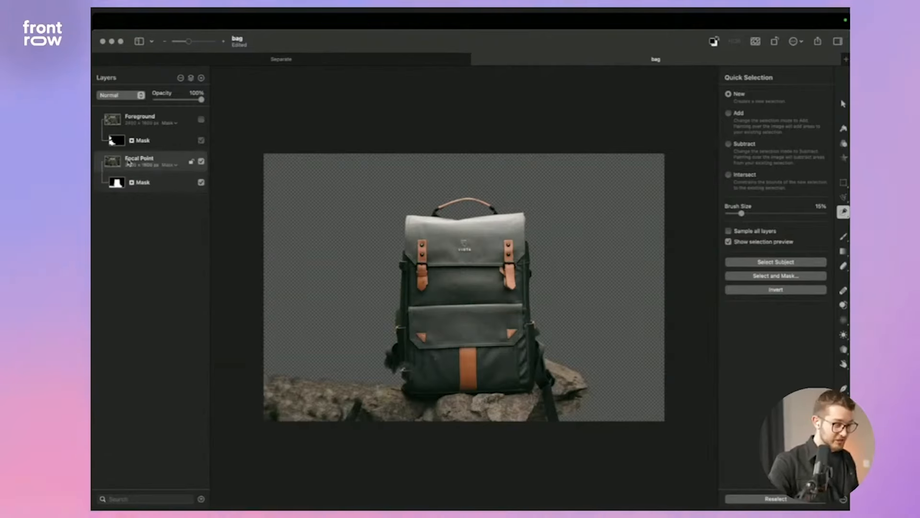
key("super+j")
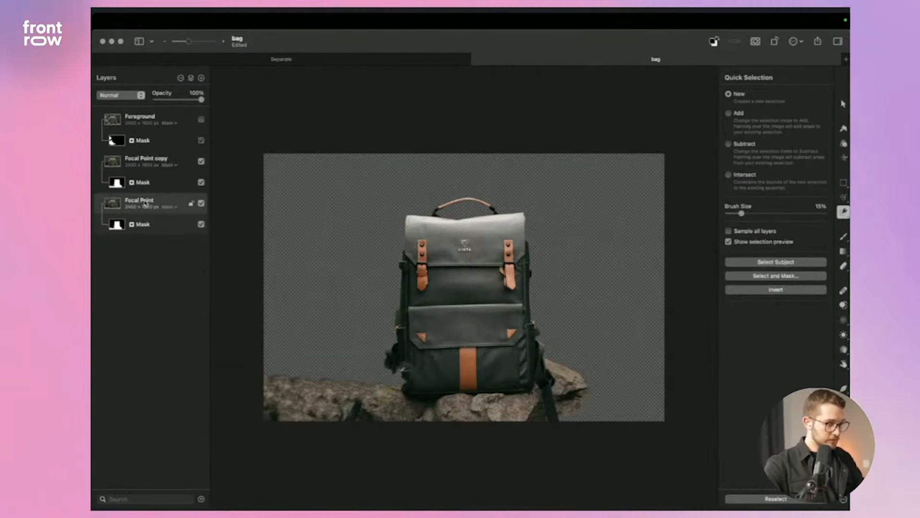
type("BAG")
key("super+BackSpace")
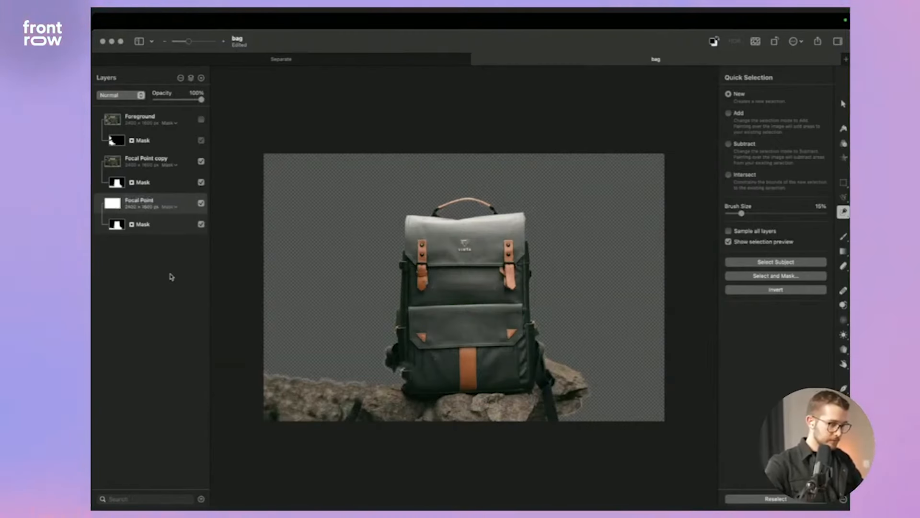
key("super+z")
key("a")
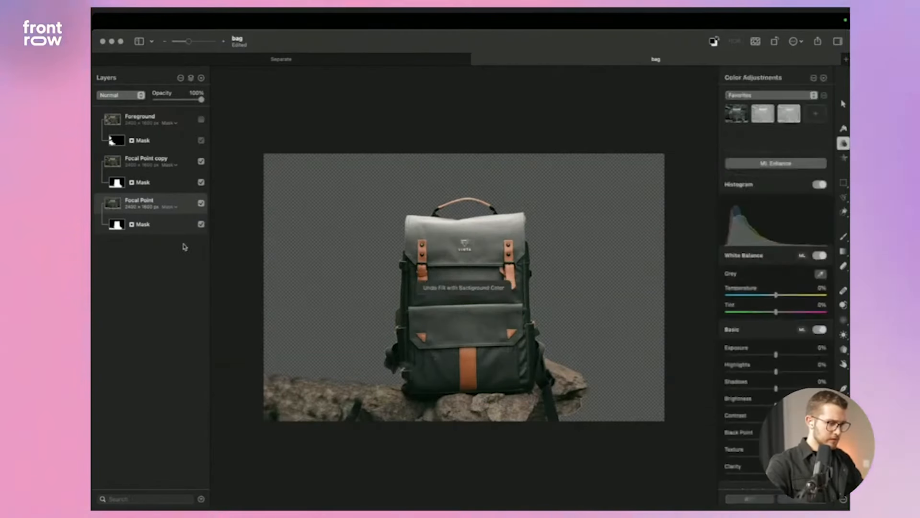
Rename the lower Focal Point layer as Background and remove its mask.
double_click(149, 205)
type("Background")
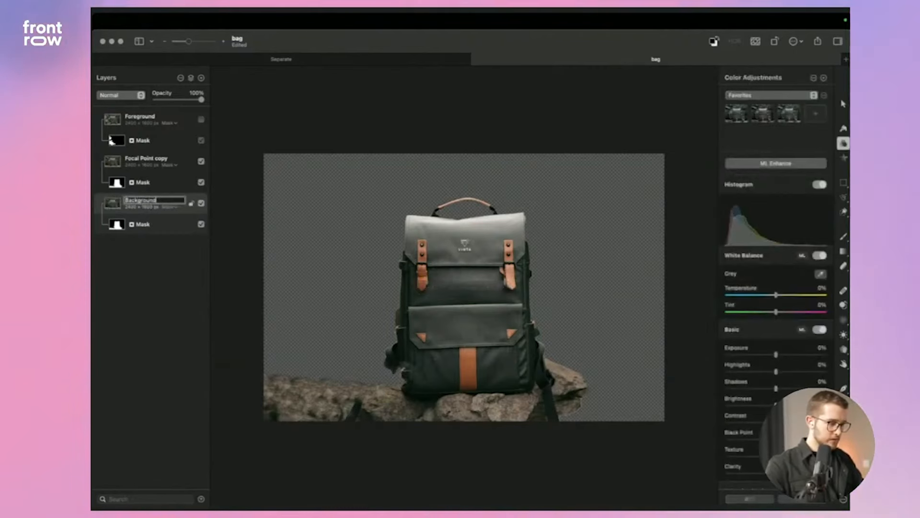
key("Return")
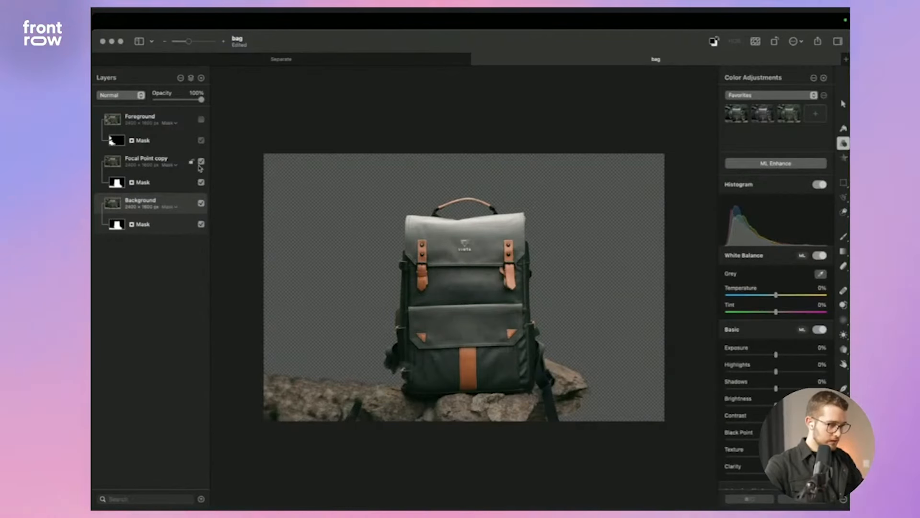
left_click(148, 229)
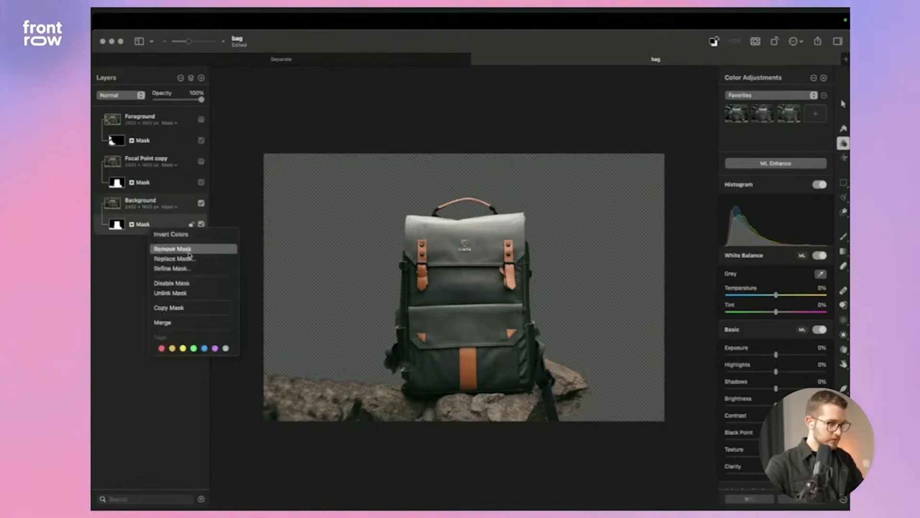
left_click(185, 250)
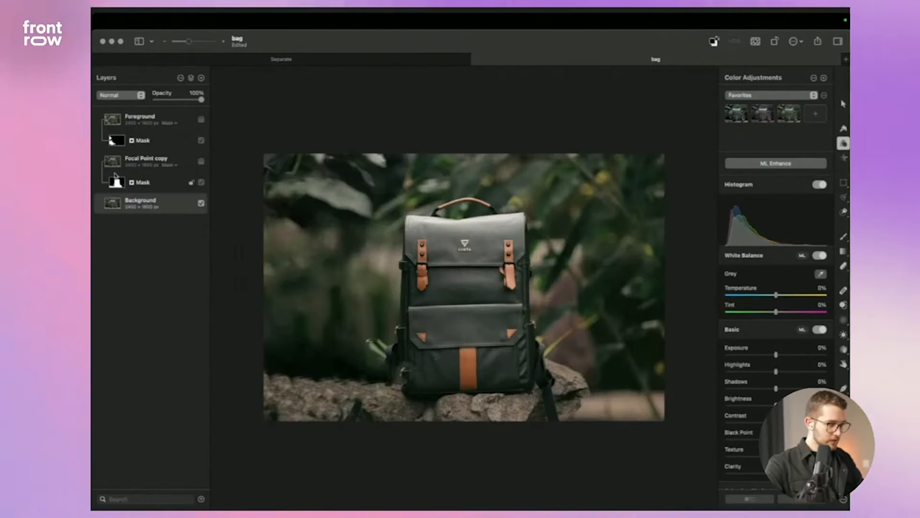
Try to repair the backpack and rock area on the Background layer within a selection loaded from the Focal Point copy's mask.
left_click(158, 204, "super")
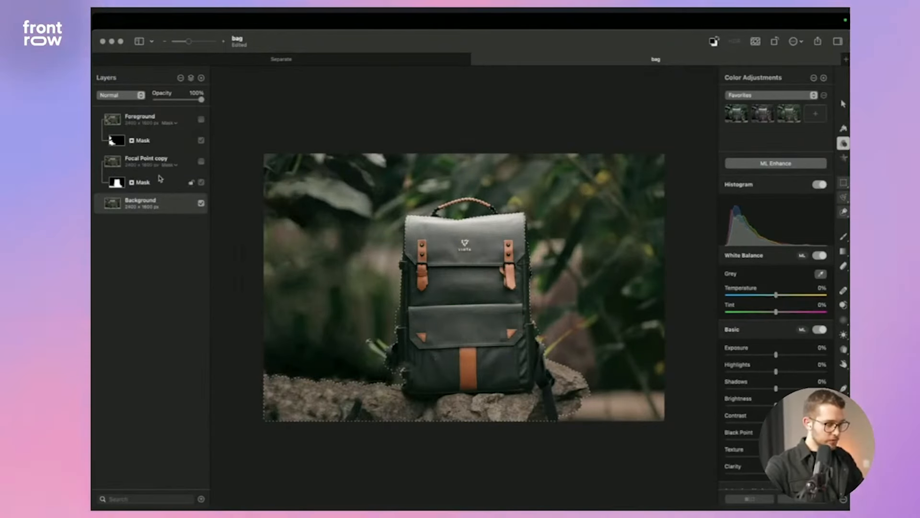
key("r")
mouse_move(402, 267)
left_mouse_down()
mouse_move(468, 197)
mouse_move(416, 235)
mouse_move(390, 359)
mouse_move(421, 410)
mouse_move(545, 355)
mouse_move(603, 354)
left_mouse_up()
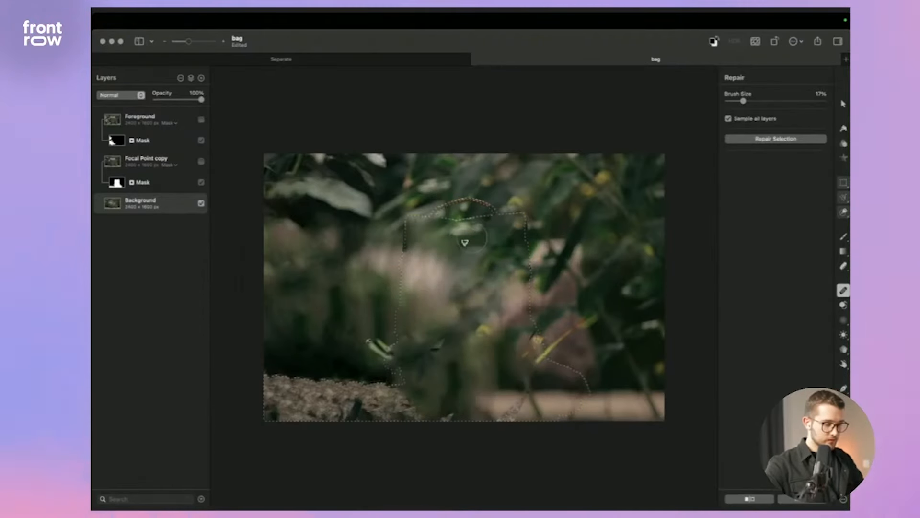
key("super+z")
key("super+d")
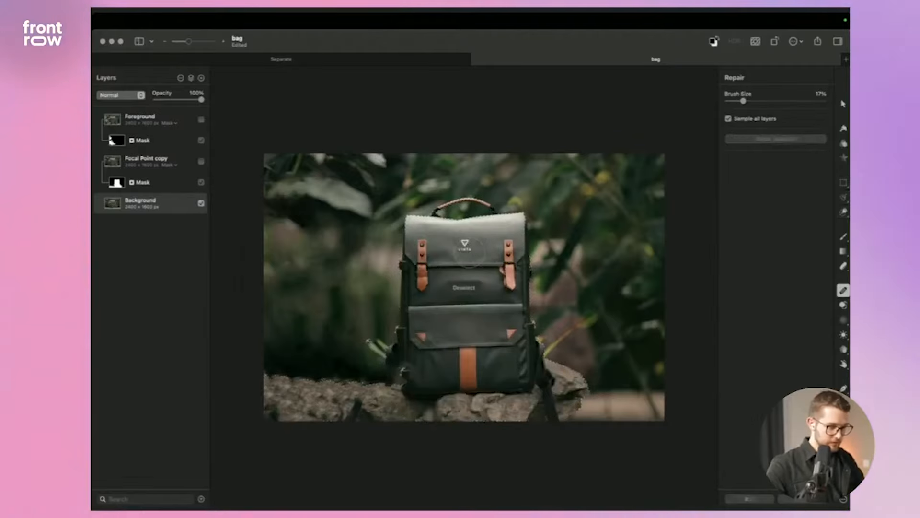
Show the Focal Point copy layer and hide the Background layer to isolate the masked backpack around its logo.
scroll(469, 252, "up", 5)
left_click(151, 163)
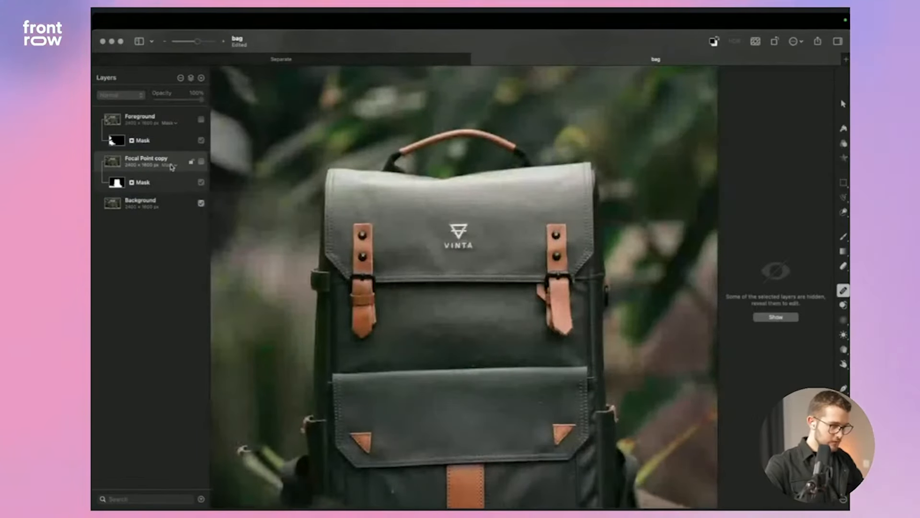
left_click(172, 165)
left_click(201, 161)
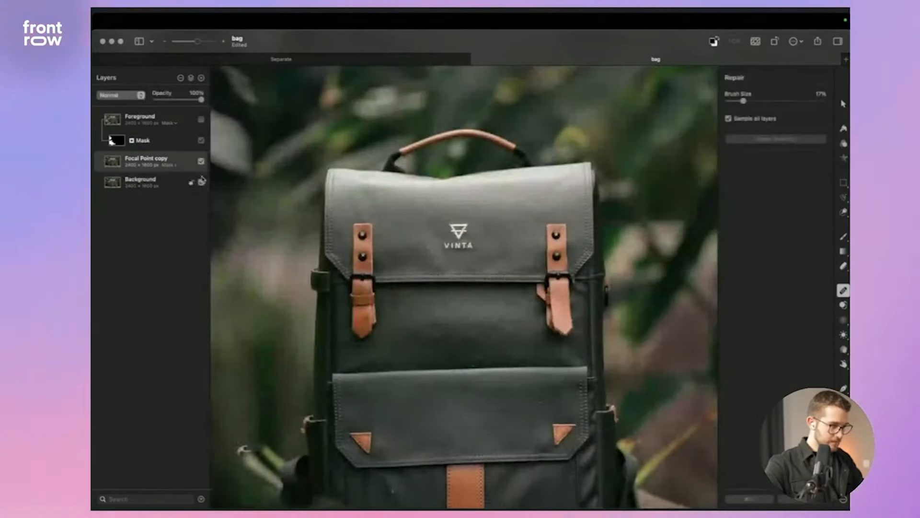
scroll(405, 218, "up", 3)
scroll(525, 220, "up", 3)
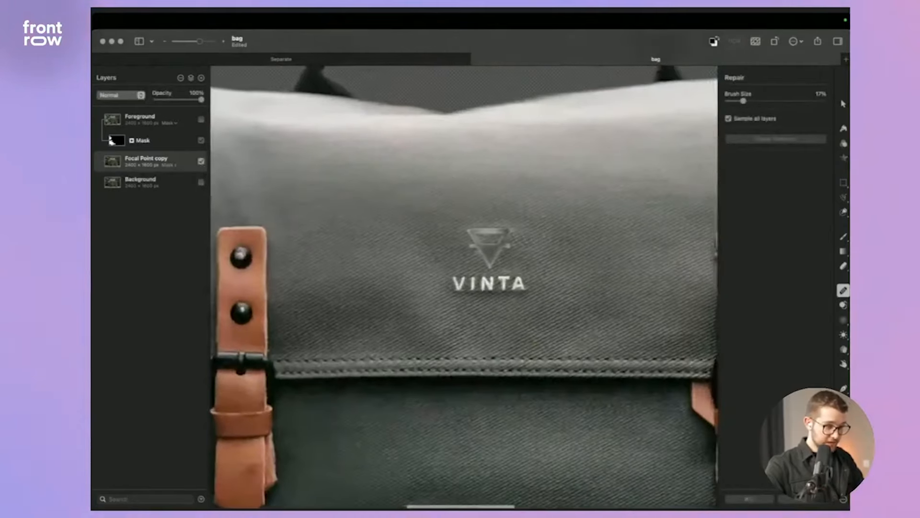
Paint the triangular logo back into the Focal Point copy's mask with a white Hard Basic brush at 100 px.
left_click(172, 165)
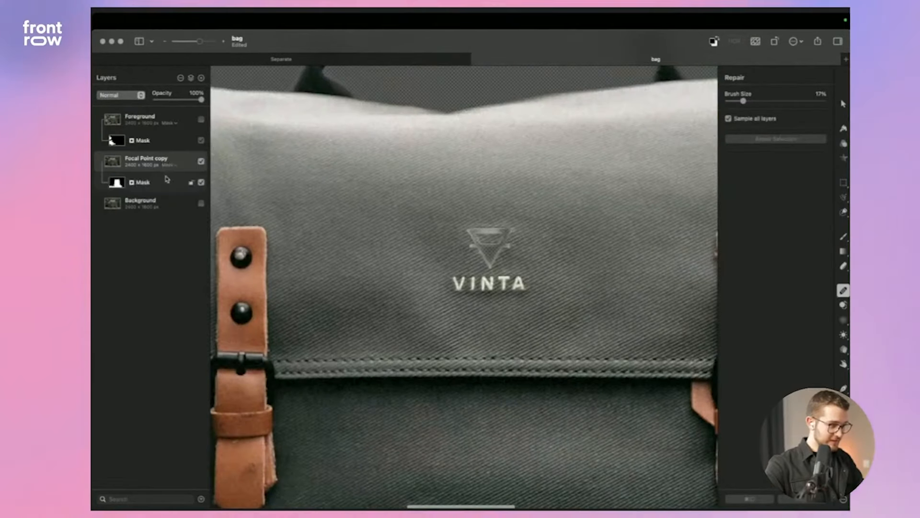
left_click(144, 182)
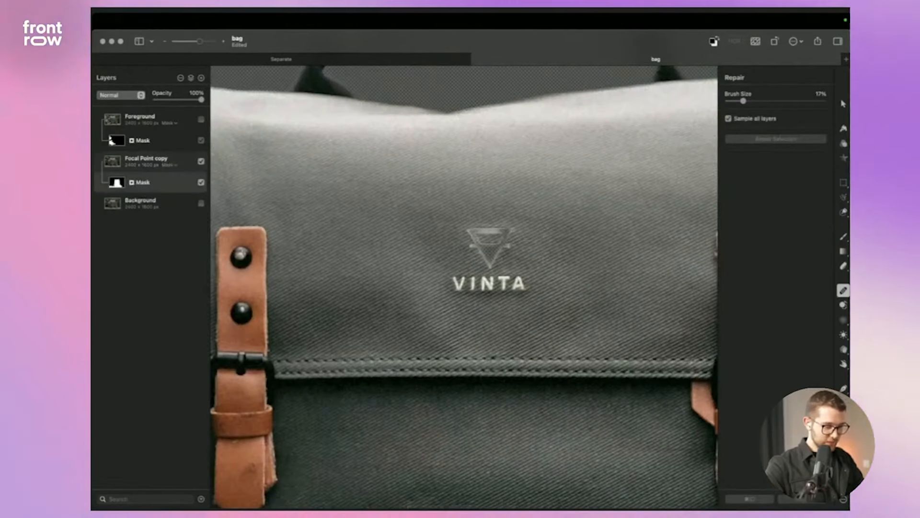
key("i")
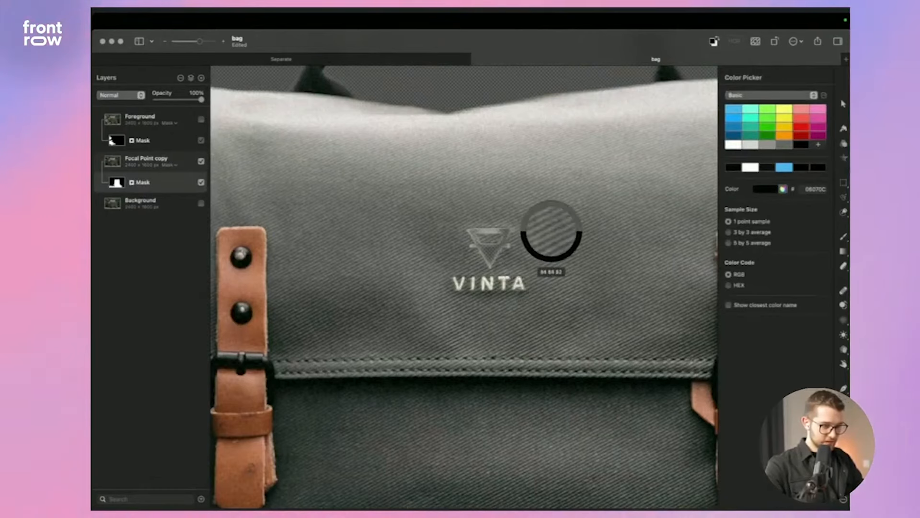
key("x")
key("b")
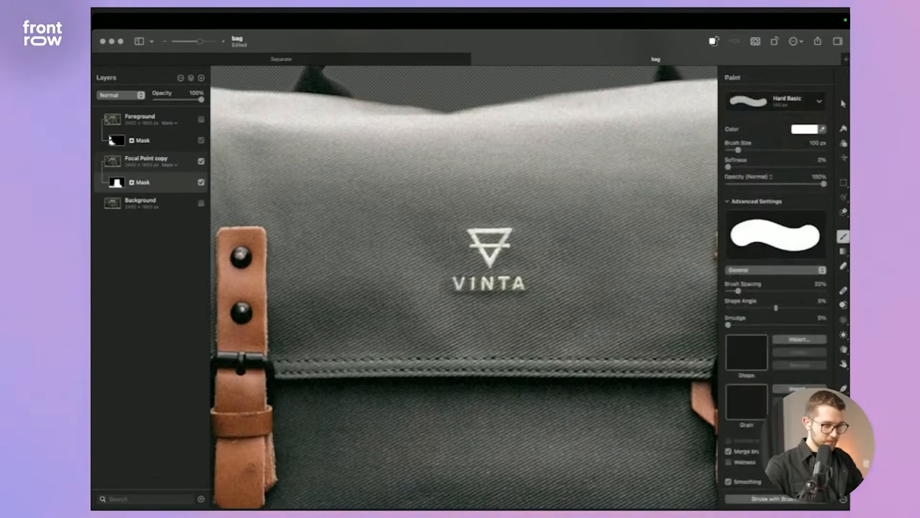
scroll(508, 241, "down", 3)
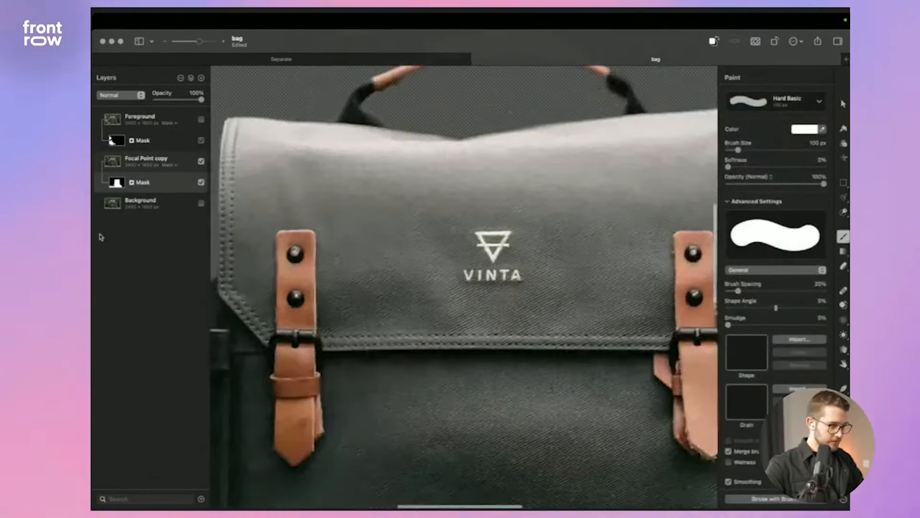
Show the Background layer, hide the Focal Point copy, and load the copy's mask as a selection on the Background layer.
left_click(207, 200)
left_click(201, 203)
left_click(202, 161)
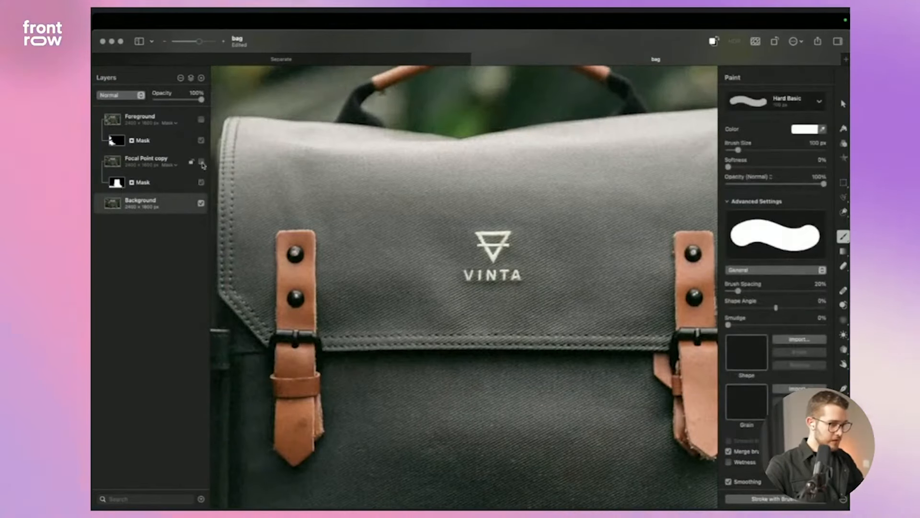
left_click(119, 184, "super")
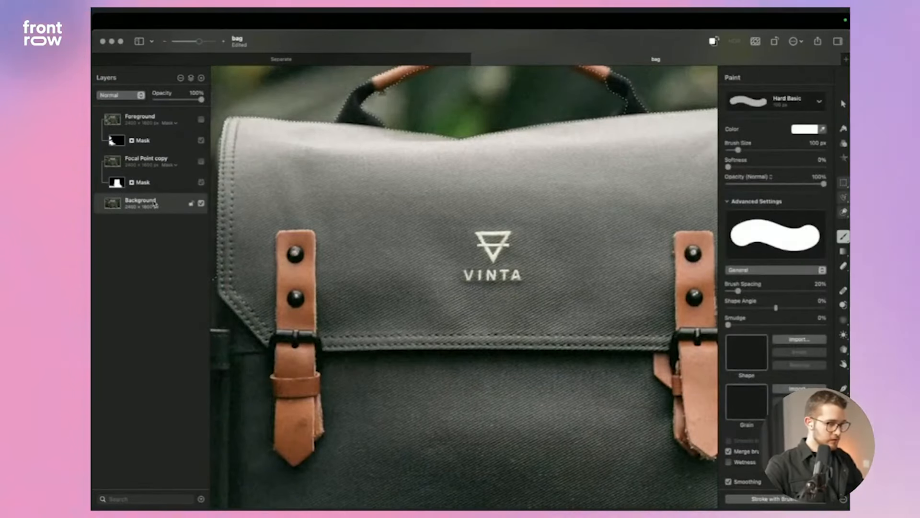
Remove the backpack and rock ledge from the Background layer with the Repair tool inside the selection, and deselect.
scroll(454, 191, "down", 10)
key("r")
mouse_move(480, 242)
left_mouse_down()
mouse_move(502, 235)
mouse_move(427, 231)
mouse_move(420, 261)
mouse_move(489, 240)
mouse_move(560, 250)
mouse_move(589, 357)
left_mouse_up()
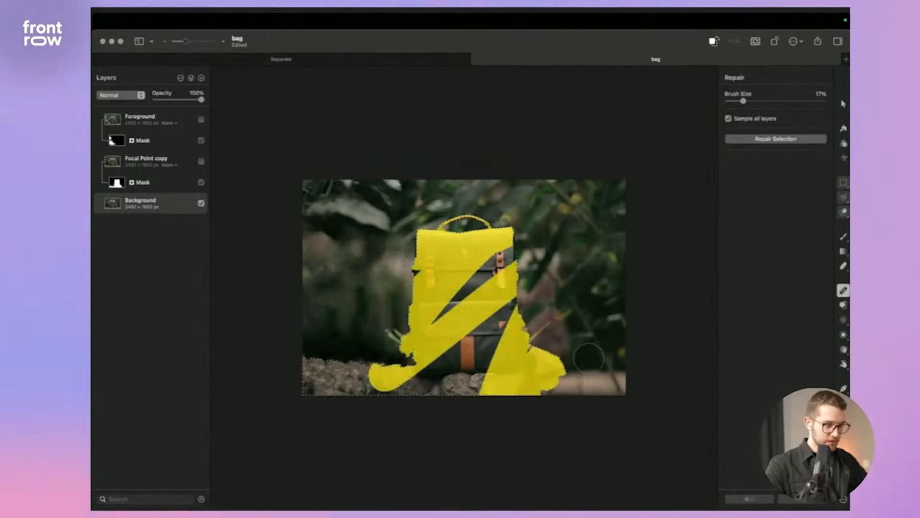
mouse_move(496, 398)
left_mouse_down()
mouse_move(411, 435)
mouse_move(489, 275)
mouse_move(407, 374)
mouse_move(287, 455)
mouse_move(281, 414)
mouse_move(379, 340)
mouse_move(468, 379)
mouse_move(562, 372)
left_mouse_up()
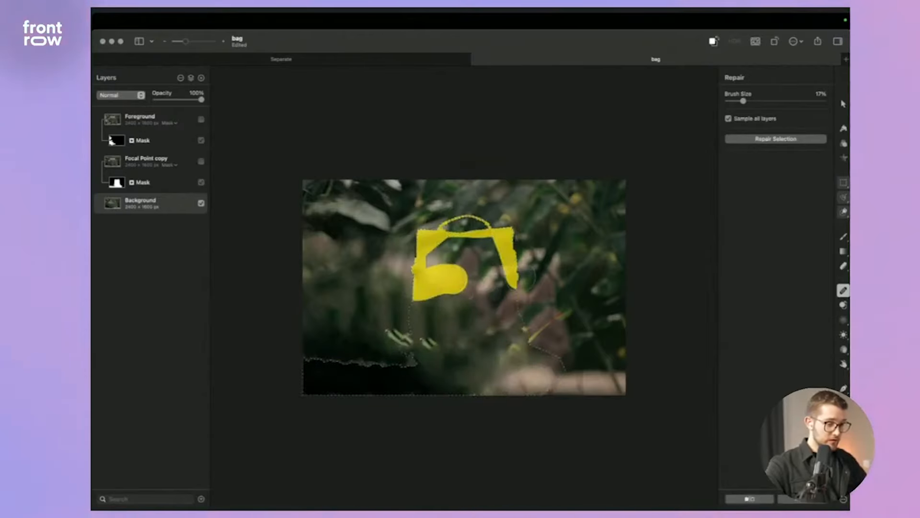
scroll(491, 263, "up", 5)
key("super+d")
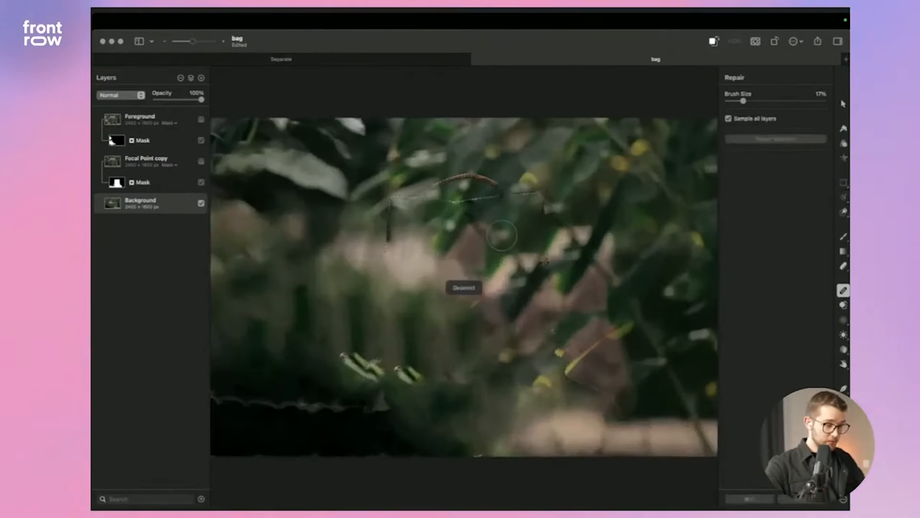
Repair the leftover backpack edges, green specks and dark ledge lines across the Background layer with a 17% brush.
scroll(504, 239, "down", 2)
mouse_move(498, 201)
left_mouse_down()
mouse_move(456, 195)
mouse_move(435, 208)
mouse_move(521, 207)
mouse_move(536, 268)
left_mouse_up()
left_click(474, 291)
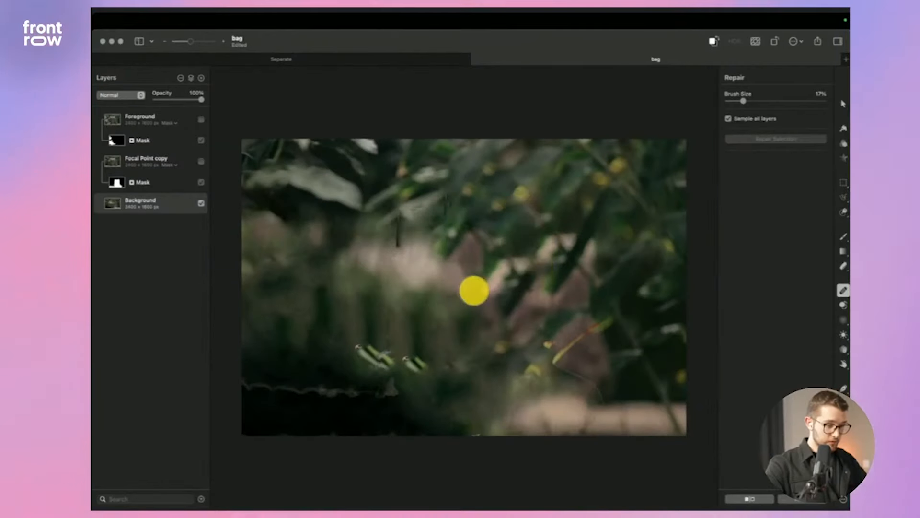
left_click_drag(451, 195, 451, 207)
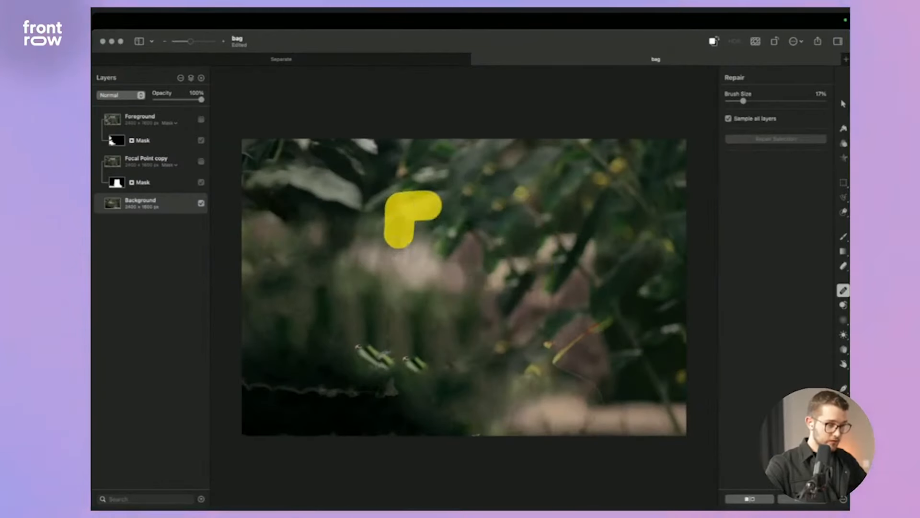
left_click_drag(386, 320, 386, 338)
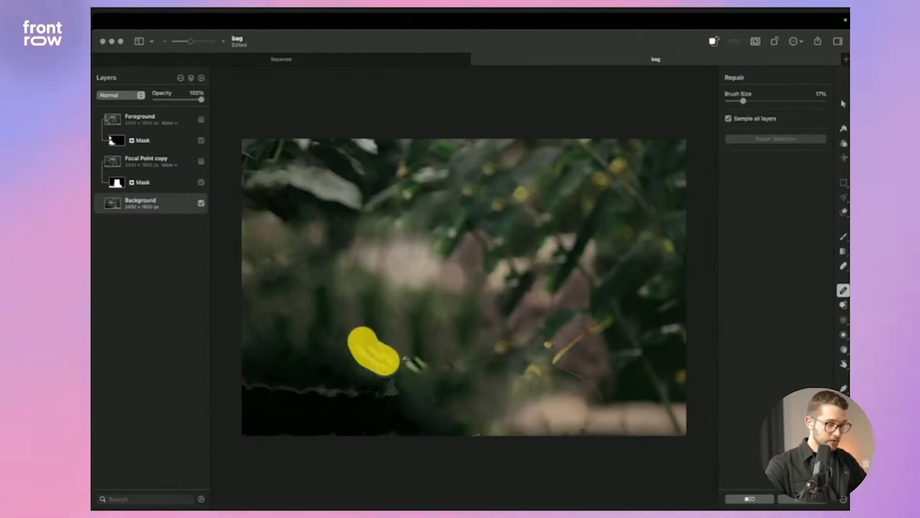
left_click_drag(382, 385, 292, 388)
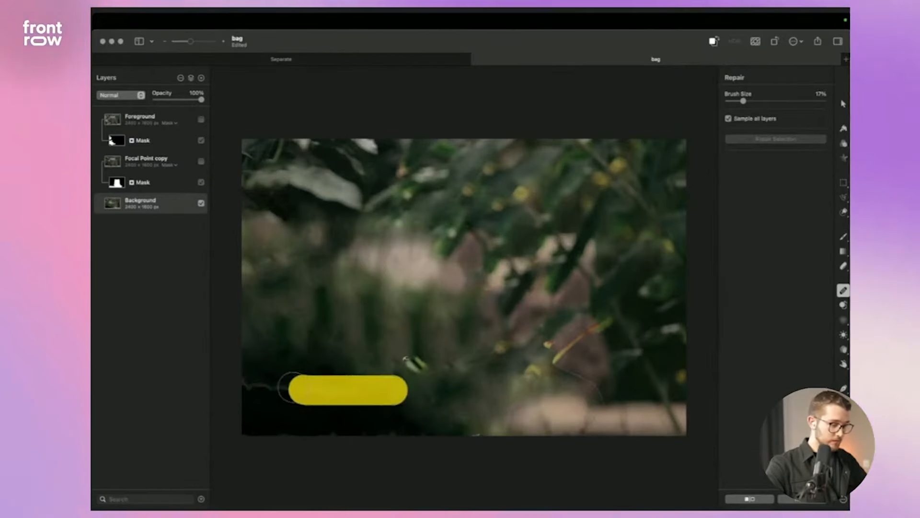
left_click_drag(252, 426, 472, 424)
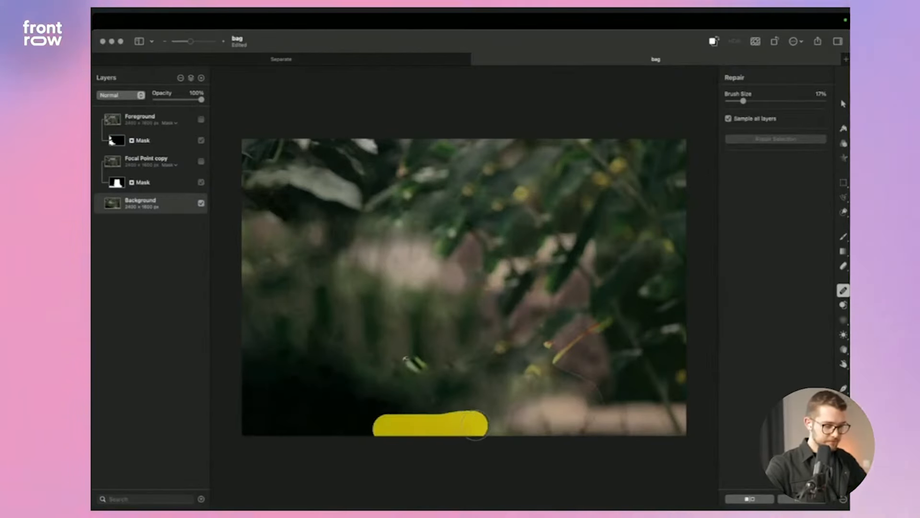
left_click_drag(588, 421, 581, 376)
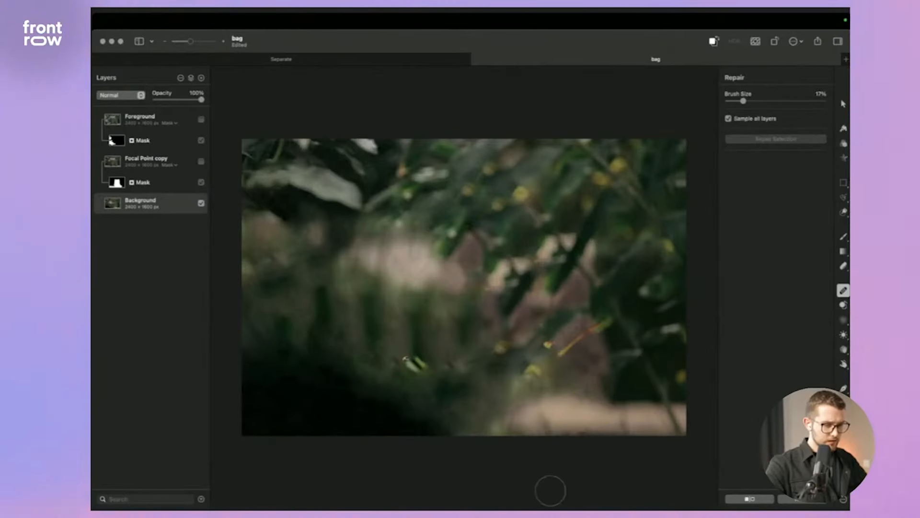
scroll(533, 371, "down", 5)
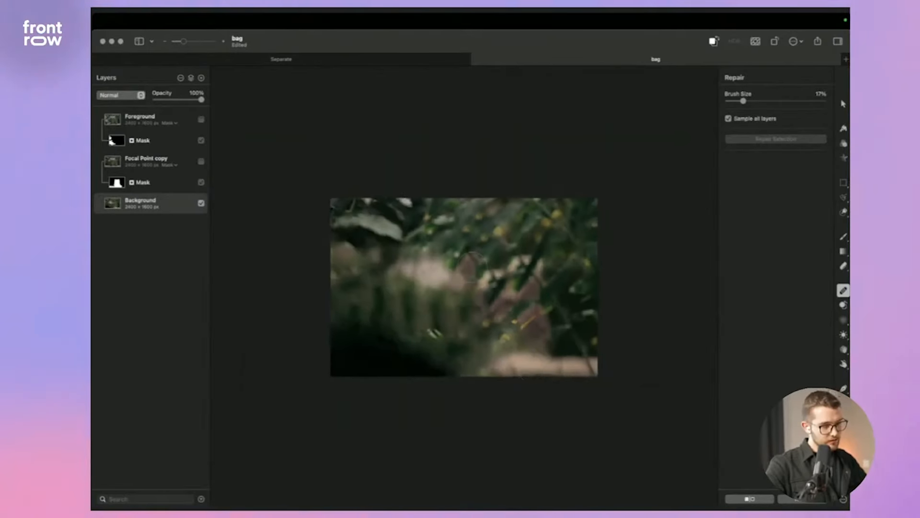
scroll(472, 268, "up", 5)
scroll(473, 268, "down", 3)
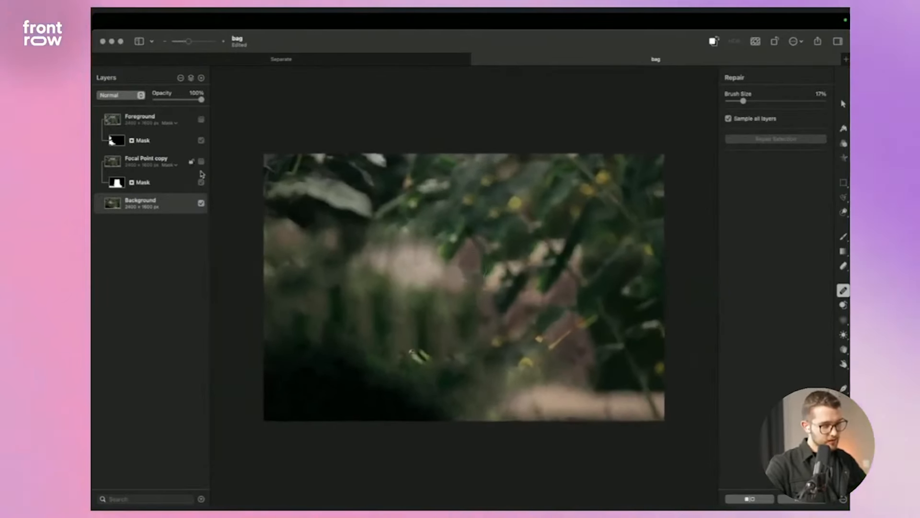
Show the Focal Point copy and Foreground layers to check the composite over the repaired background, and hide both again.
left_click(201, 161)
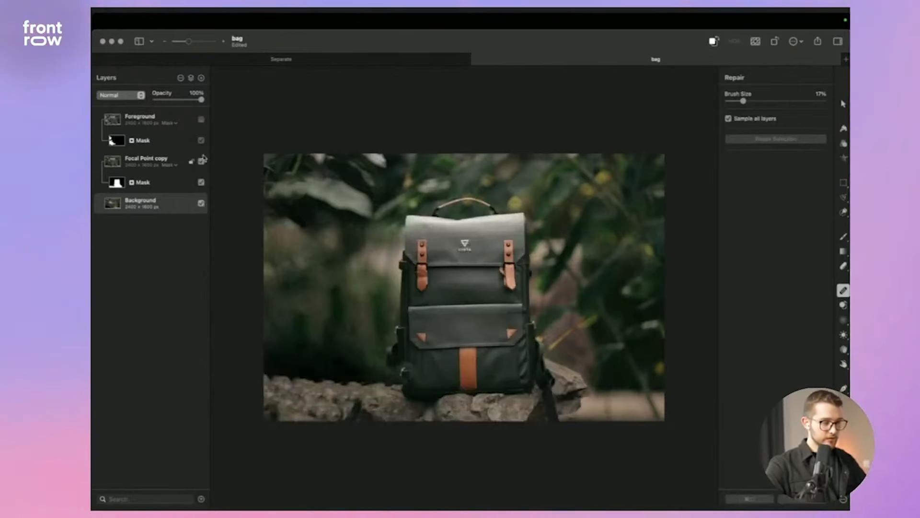
left_click(201, 120)
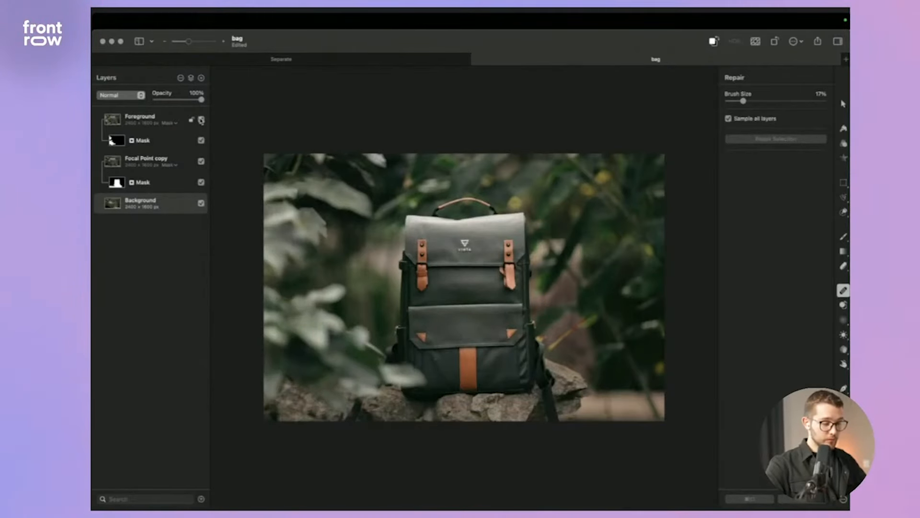
left_click(201, 120)
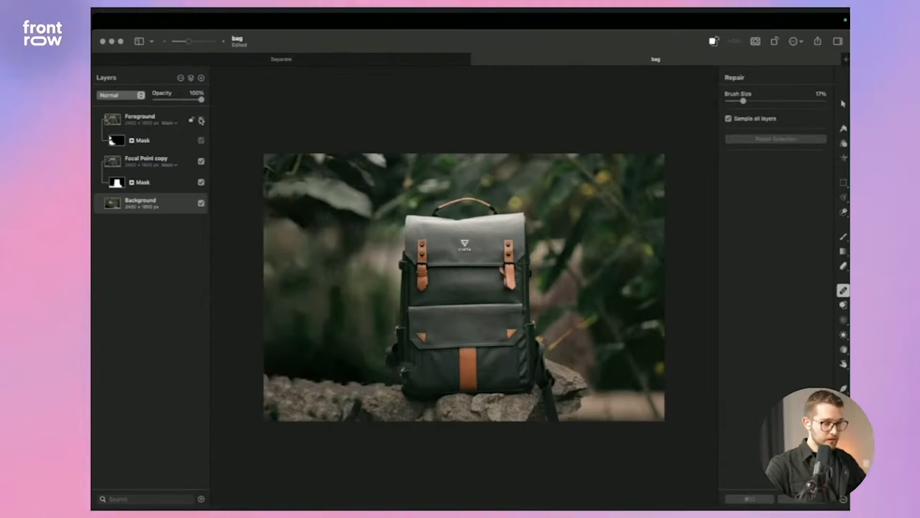
left_click(201, 161)
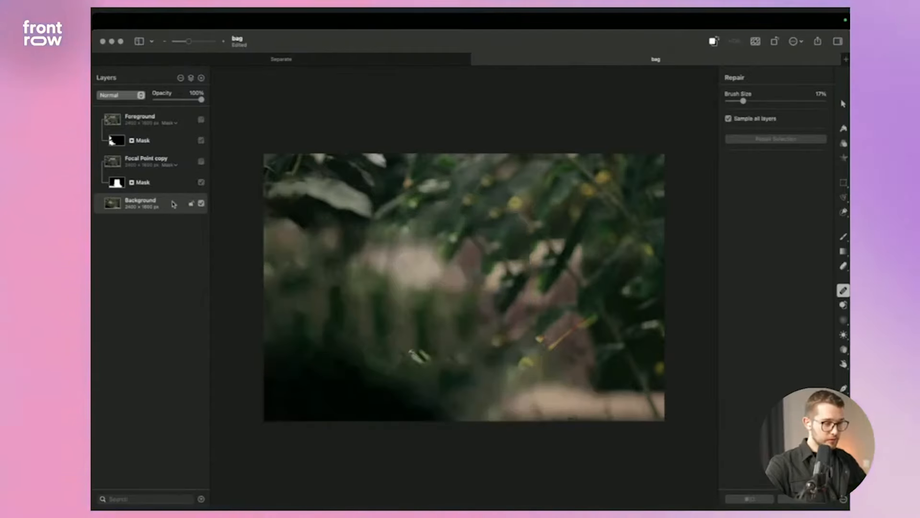
Export the visible Background layer as a PNG named bg into a new folder Layers-2 inside Framer University's Conf folder.
left_click(816, 42)
left_click(403, 203)
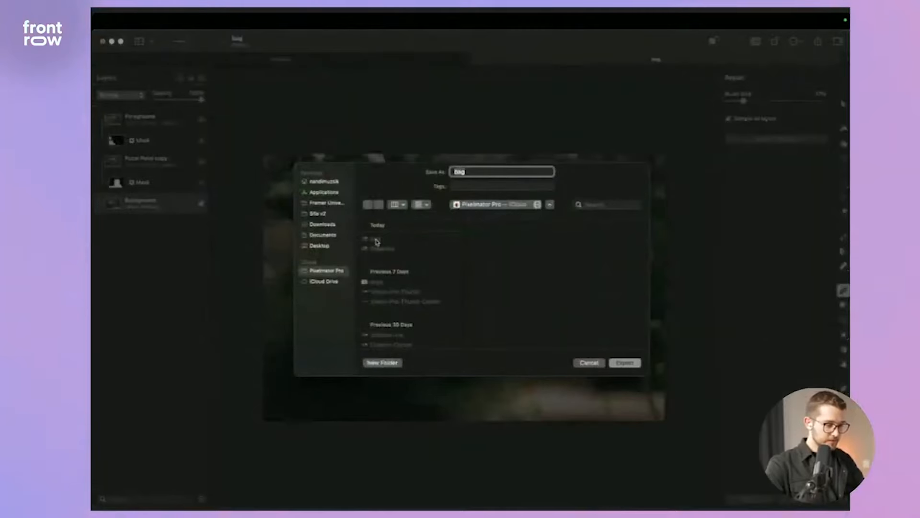
left_click(324, 203)
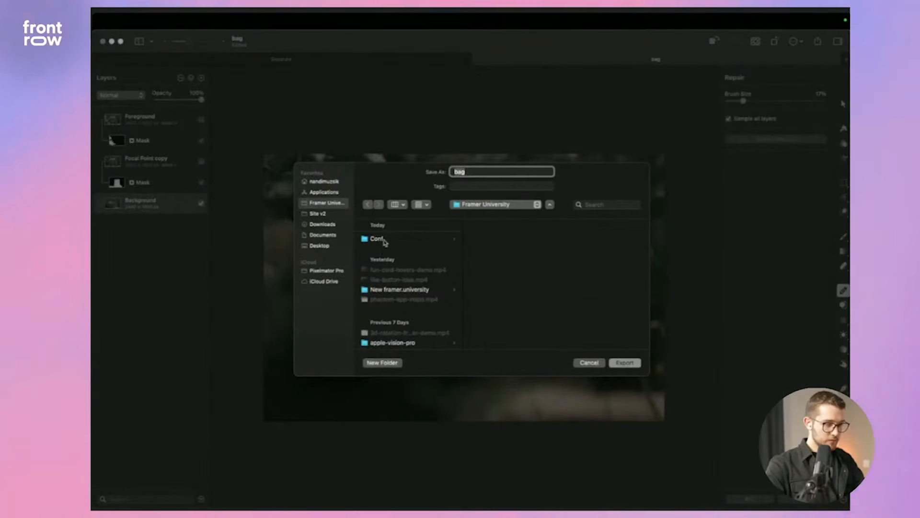
left_click(383, 241)
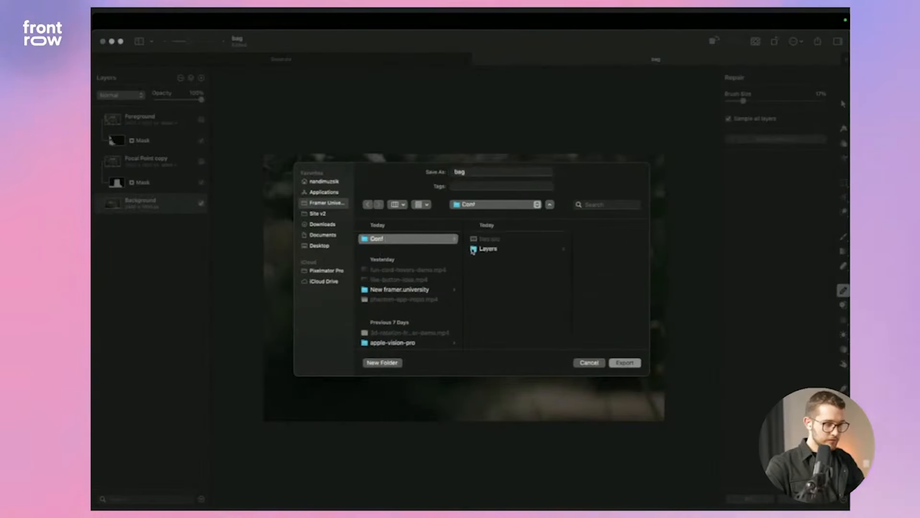
left_click(382, 364)
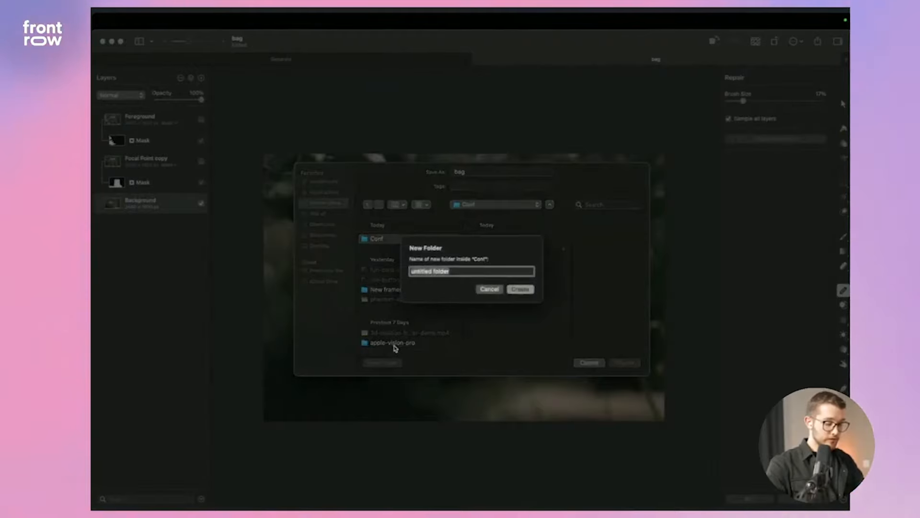
type("Layers-2")
key("Return")
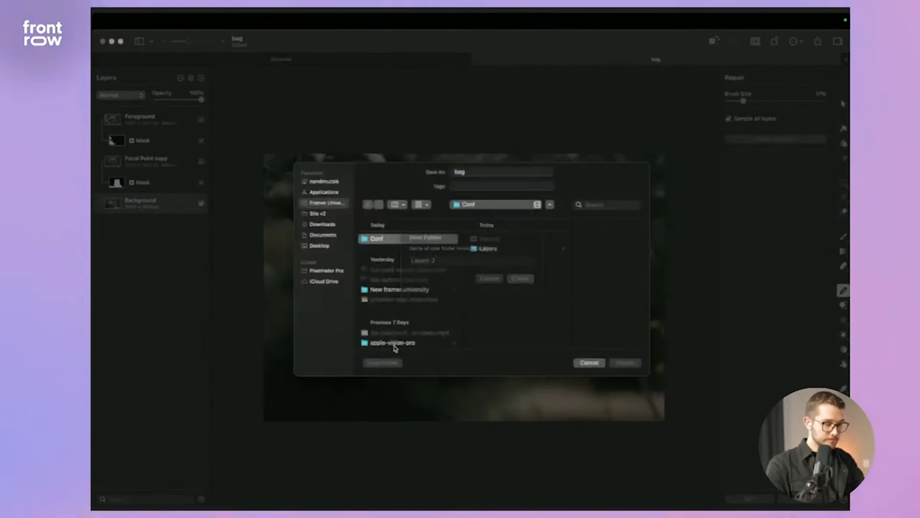
double_click(470, 172)
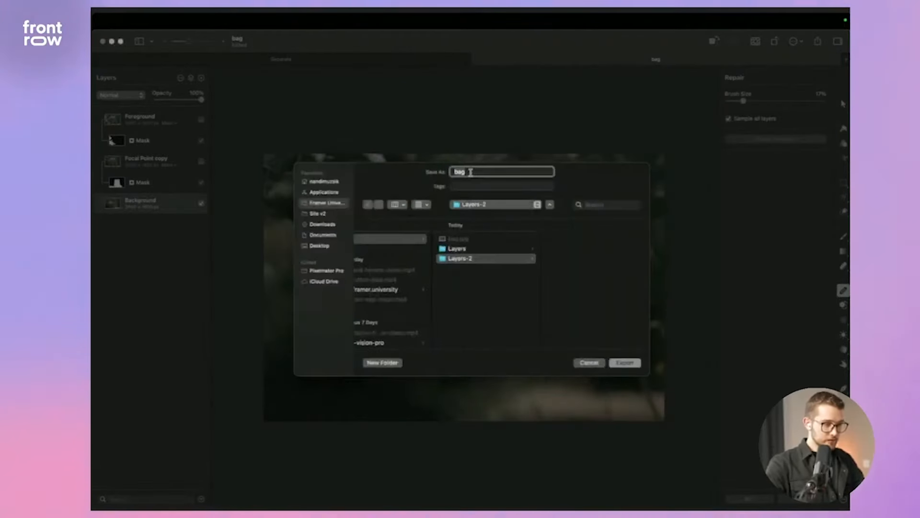
key("Return")
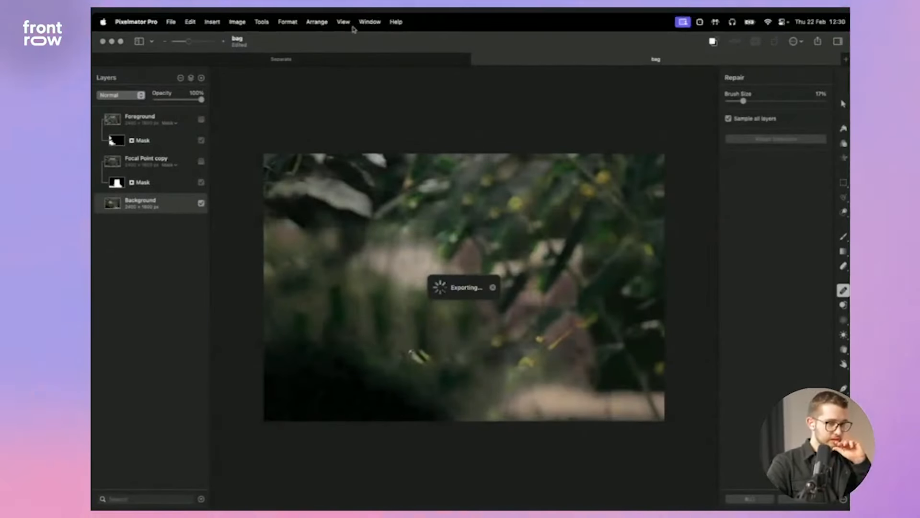
Hide the Background layer, show the Focal Point copy, and export it as a Web Compressed PNG named focal into Layers-2.
left_click(201, 203)
left_click(201, 161)
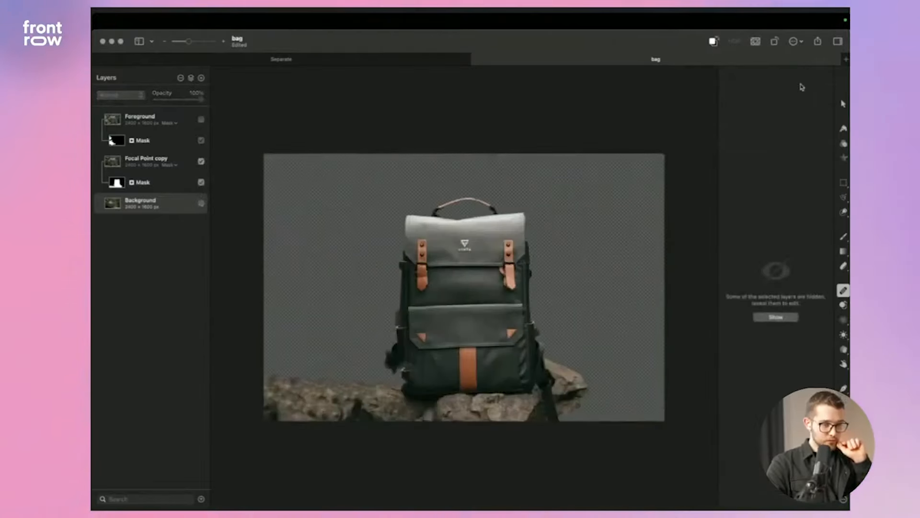
left_click(818, 41)
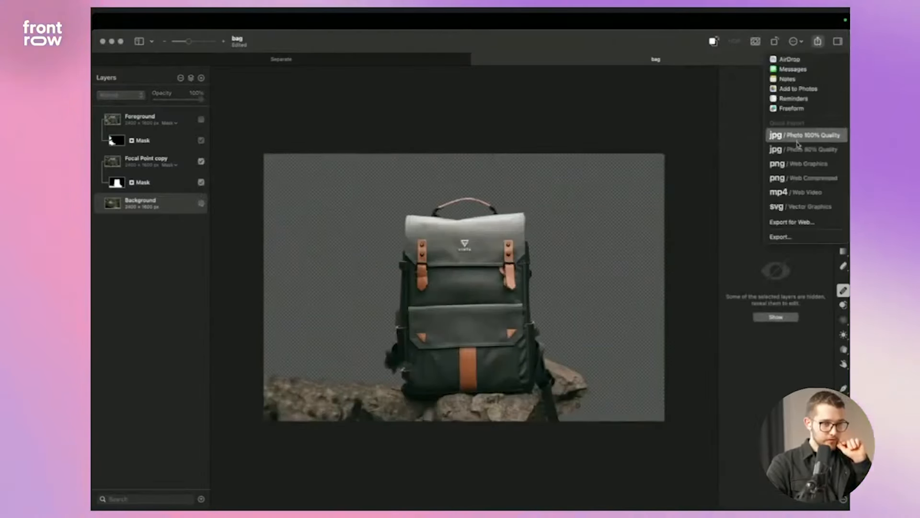
left_click(799, 176)
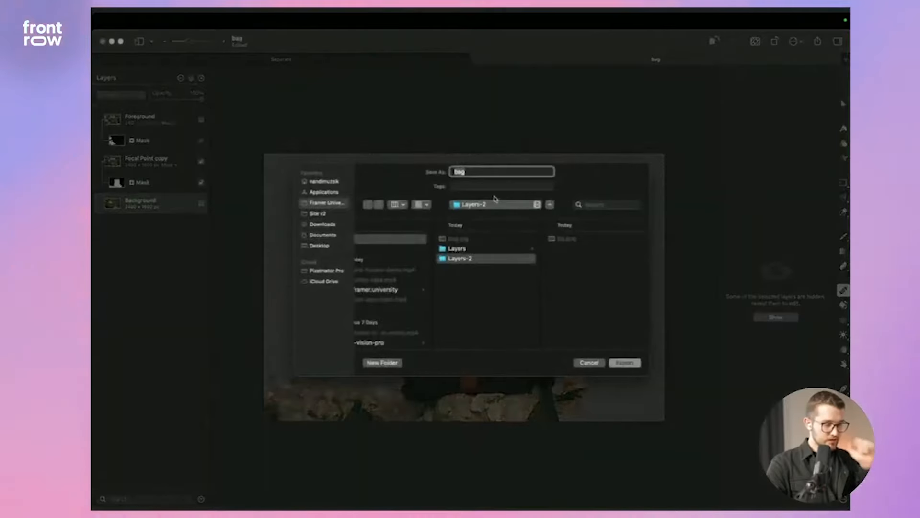
key("Return")
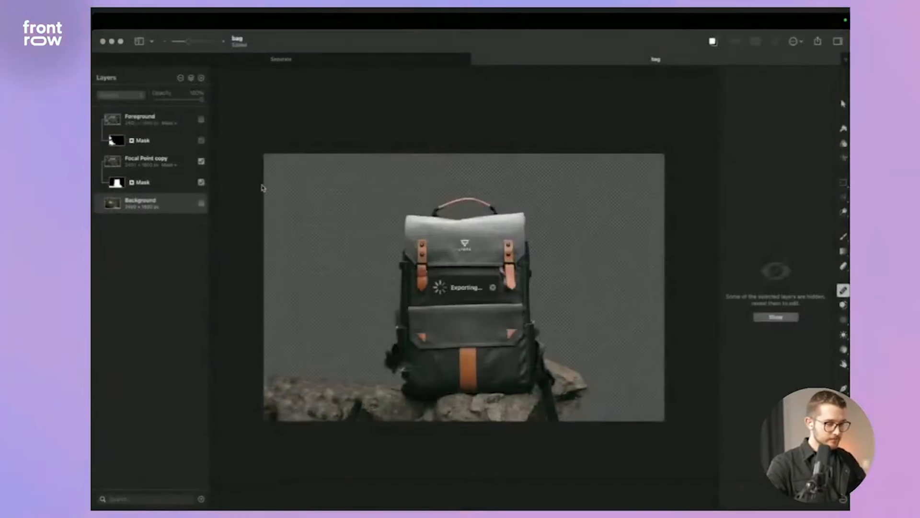
Hide the Focal Point copy, show the Foreground layer, and export it as a Web Compressed PNG named fore into Layers-2.
left_click(201, 161)
left_click(201, 119)
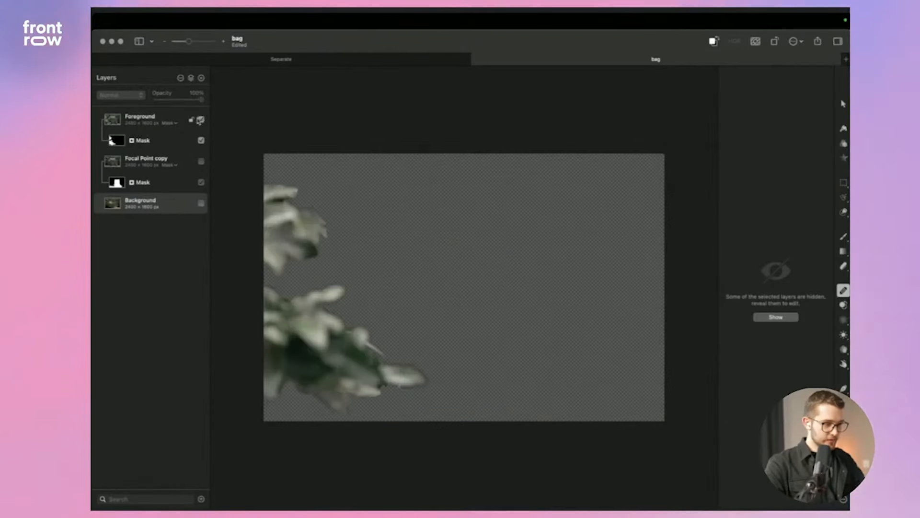
left_click(818, 41)
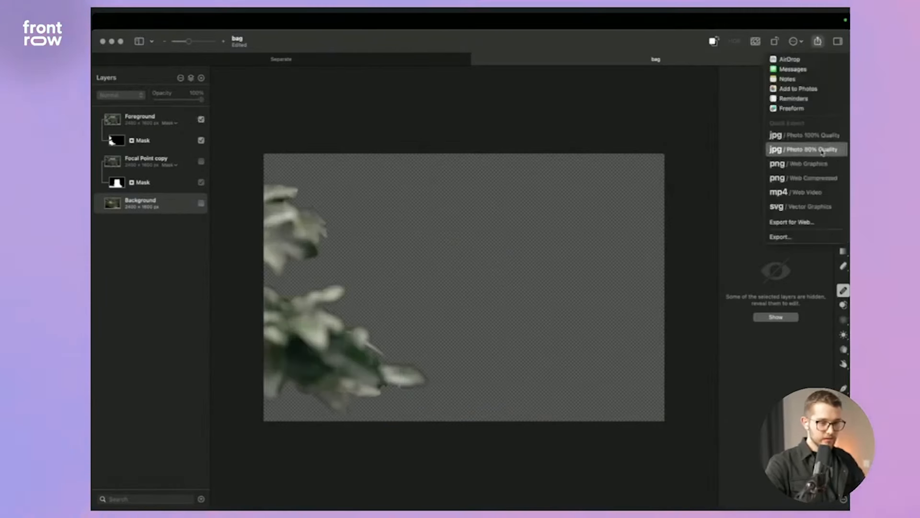
left_click(820, 179)
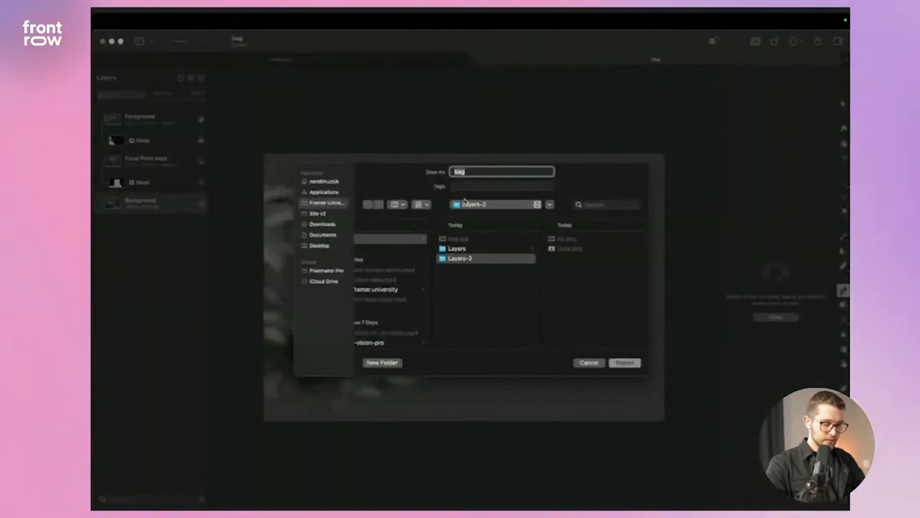
type("fore")
key("Return")
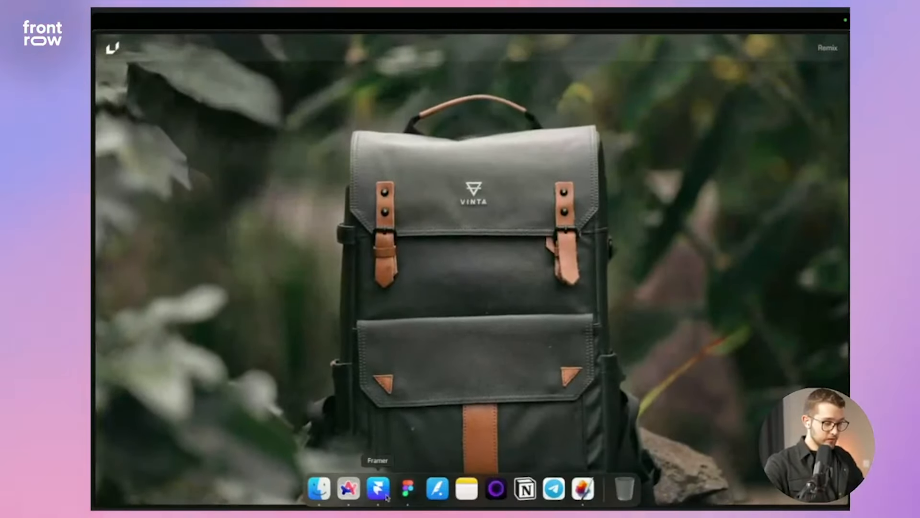
Switch to the Parallax Hover project in Framer, and select all three PNG files of the Layers-2 folder in Finder.
left_click(379, 488)
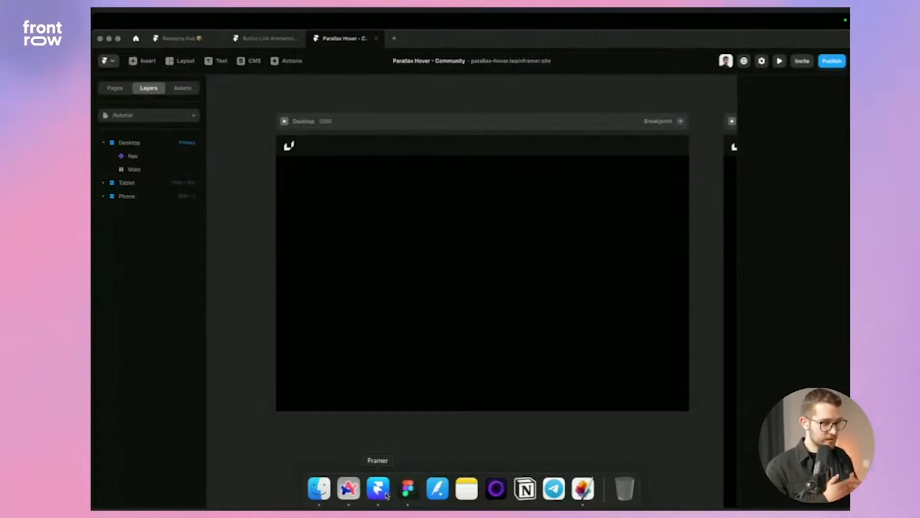
scroll(398, 372, "down", 3)
scroll(398, 373, "left", 2)
scroll(386, 365, "left", 2)
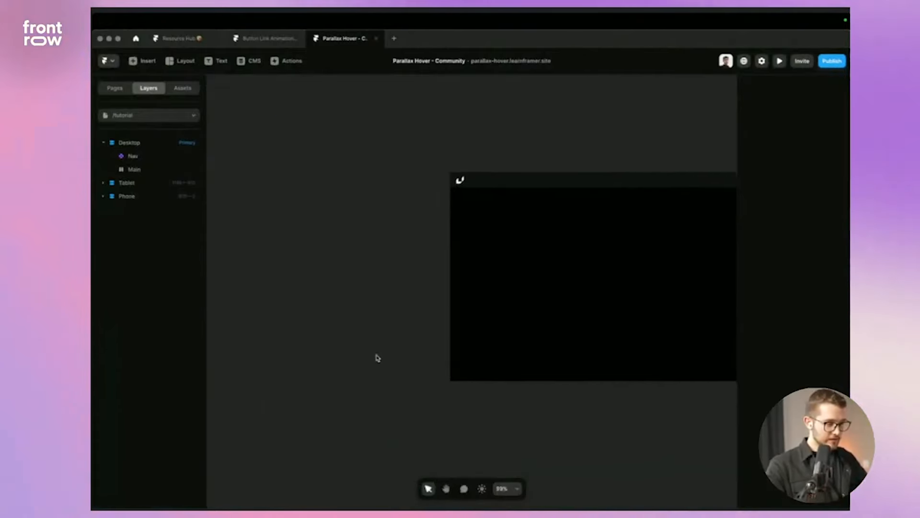
left_click(320, 489)
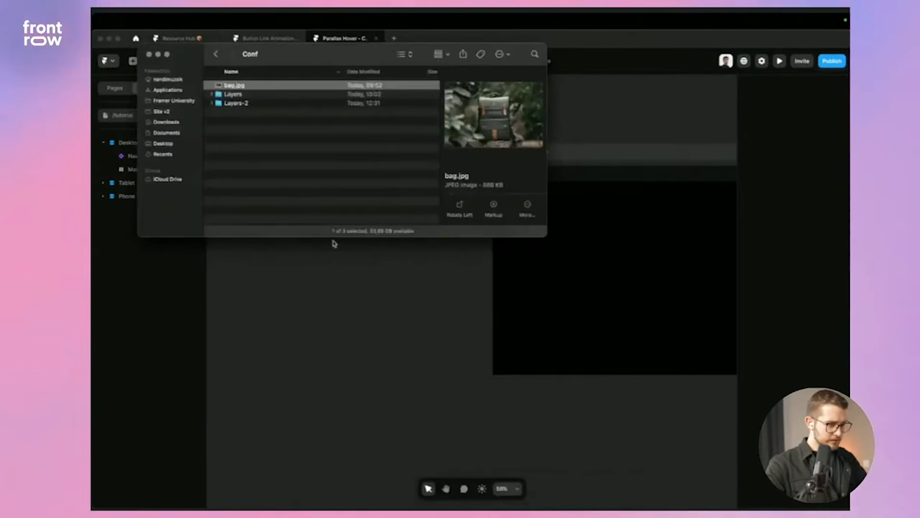
left_click(272, 145)
left_click(236, 103)
double_click(235, 103)
left_click_drag(249, 132, 250, 77)
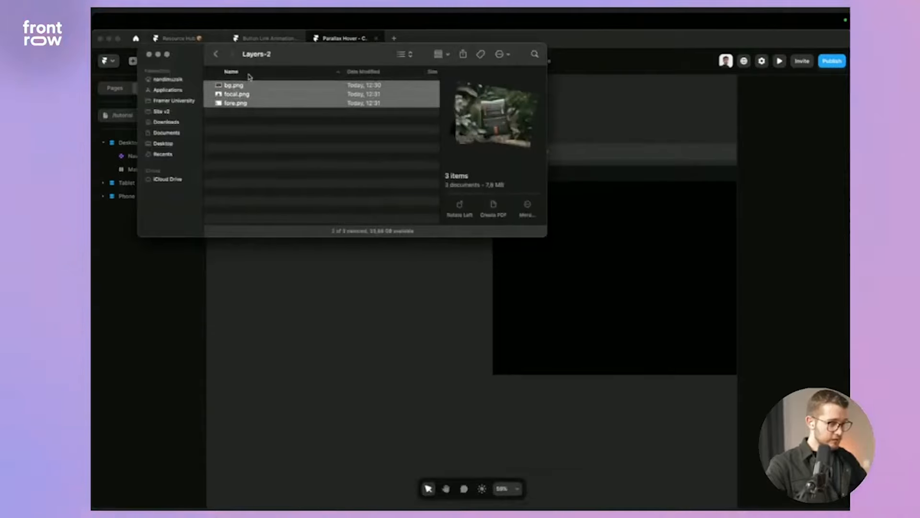
Preview the exported images, and import bg.png, focal.png and fore.png onto the empty Framer canvas beside the Desktop breakpoint.
key("space")
key("Left")
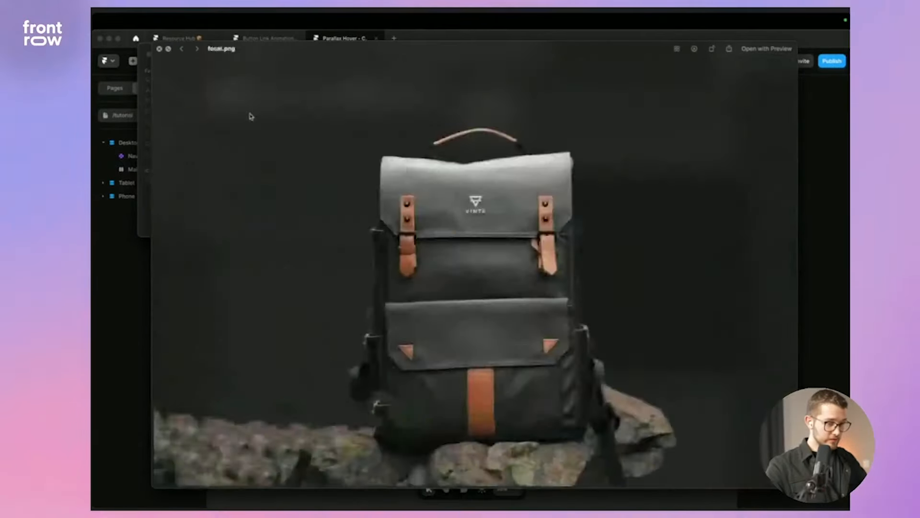
key("space")
left_click_drag(235, 94, 302, 354)
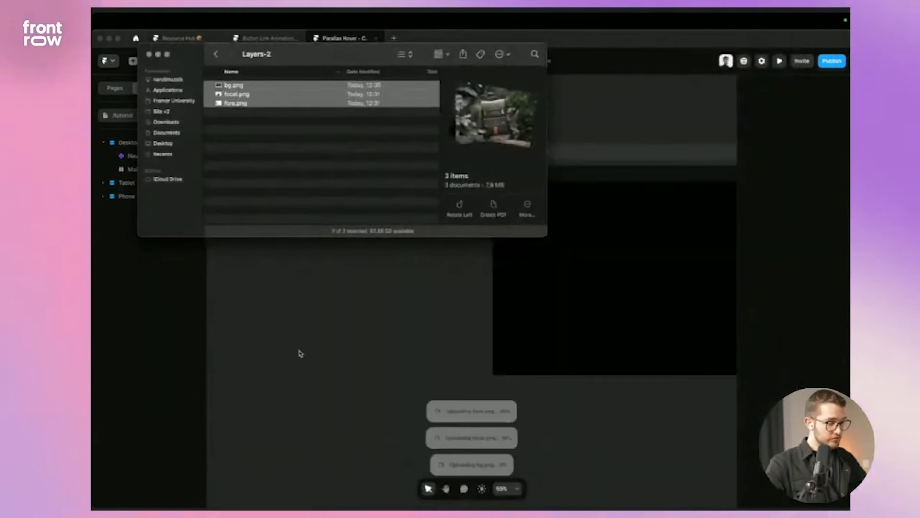
left_click(334, 318)
scroll(334, 319, "left", 2)
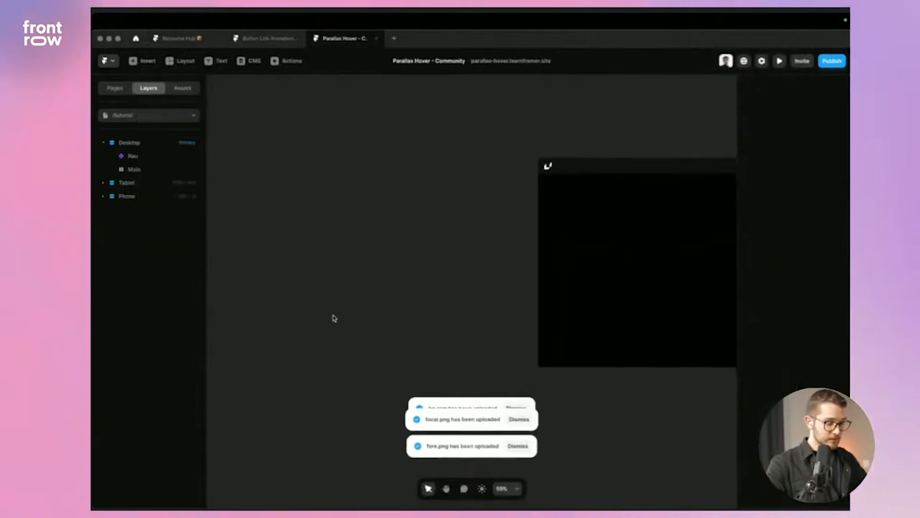
scroll(334, 318, "down", 1)
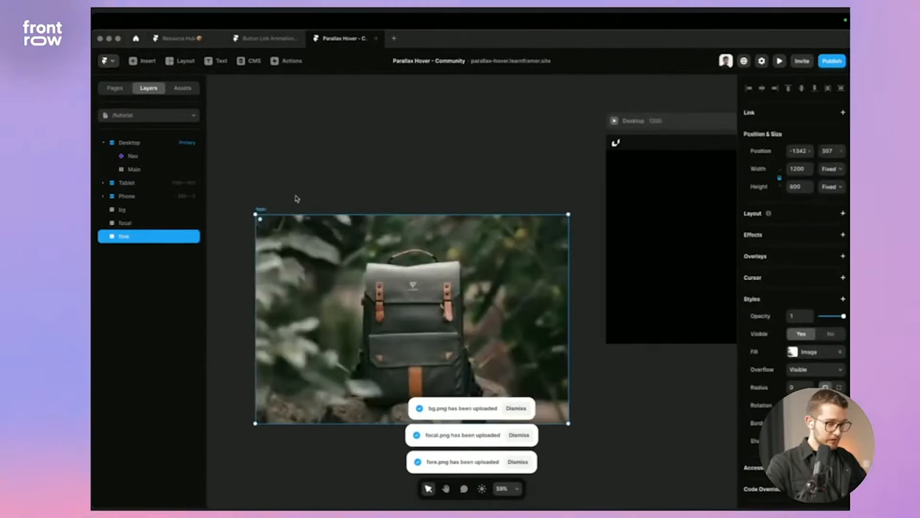
Move the three stacked images up beside the Desktop breakpoint, wrap them in a frame, and name the frame Container.
left_click(296, 198)
left_click_drag(284, 188, 378, 400)
left_click_drag(374, 370, 378, 320)
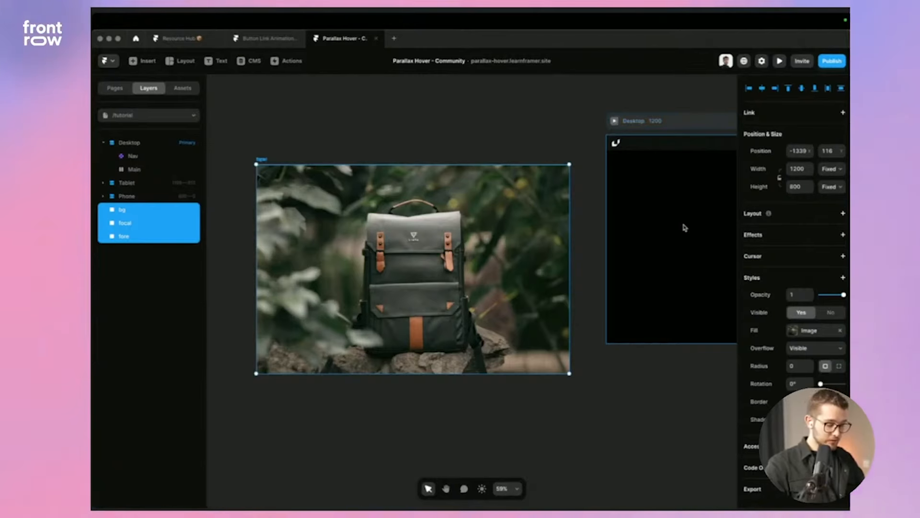
key("super+alt+g")
key("super+r")
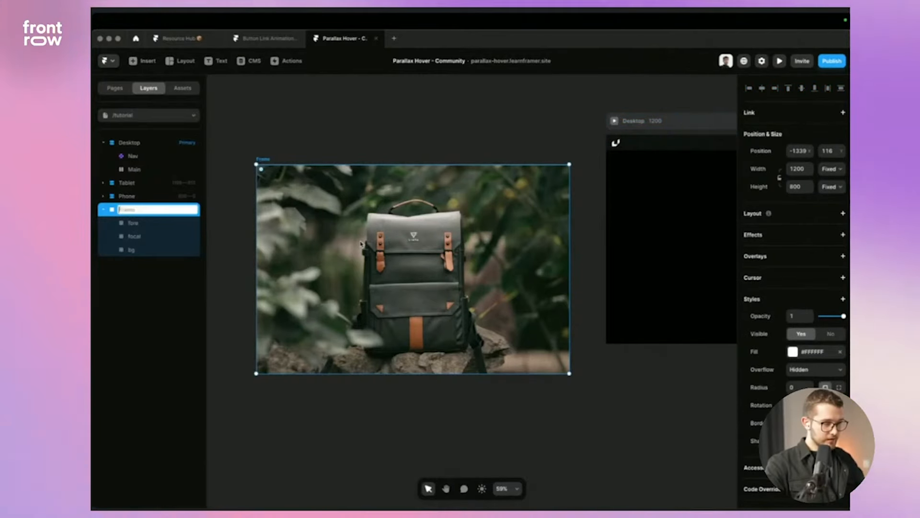
type("Container")
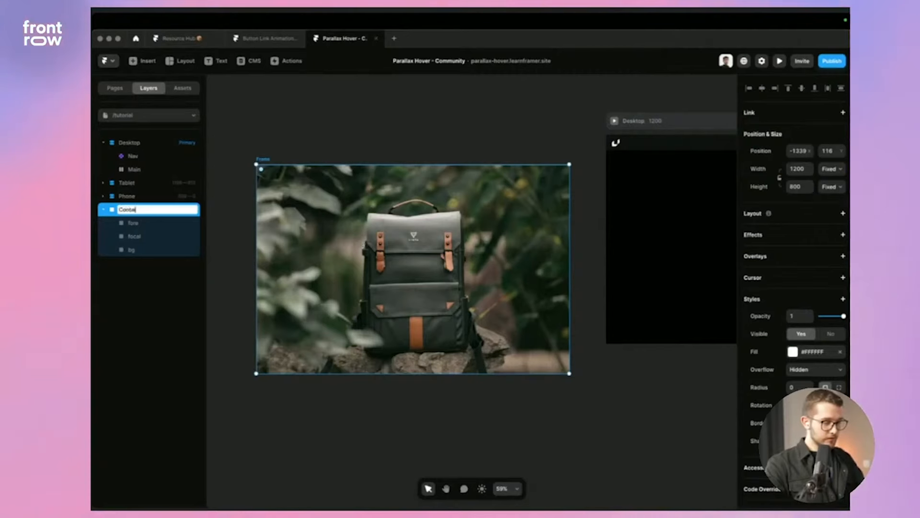
key("Return")
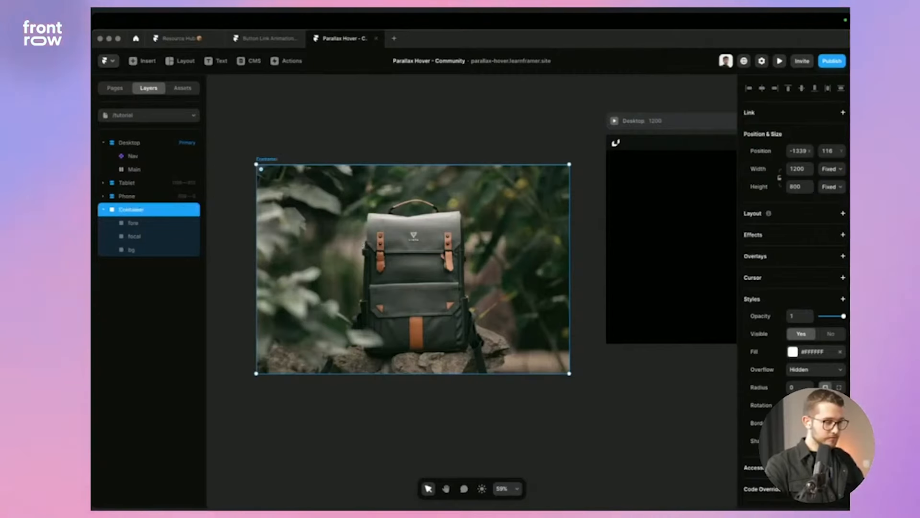
Scale the fore, focal and bg layers together from their centre to about 1342 × 895, beyond the Container's edges.
left_click(150, 221)
left_click(143, 250, "shift")
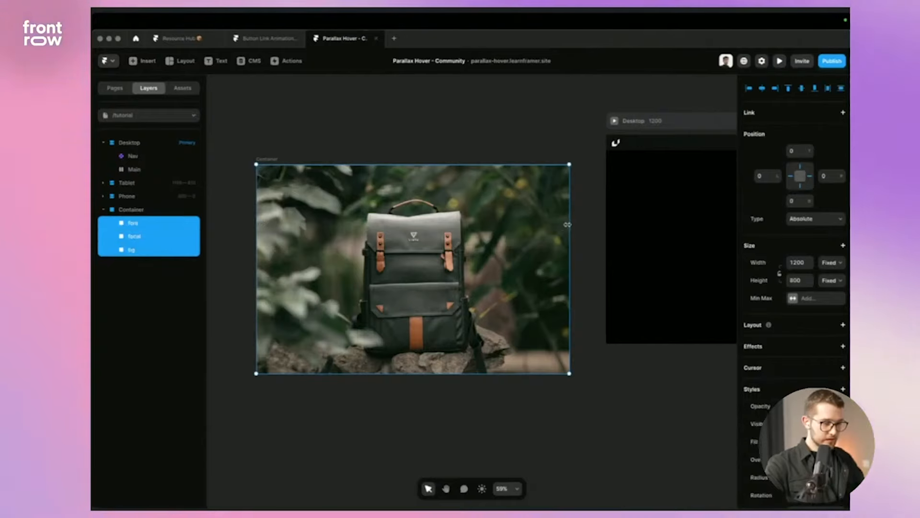
left_click_drag(568, 224, 589, 221)
left_click(424, 431)
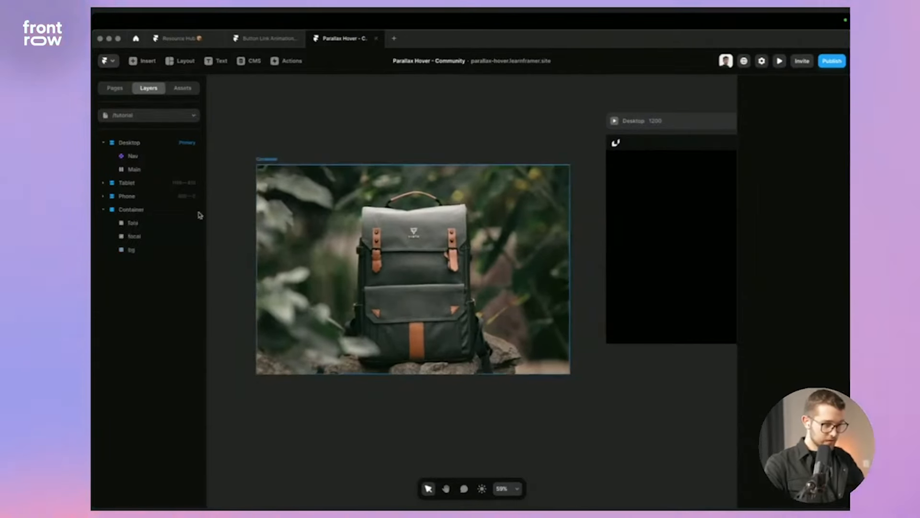
Move the Container frame from the canvas into the Main section of the Desktop breakpoint.
left_click(179, 210)
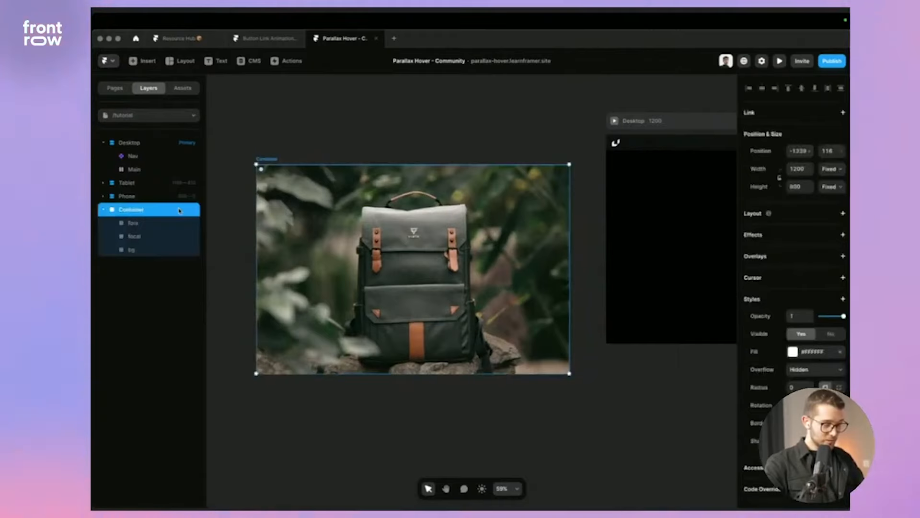
key("Delete")
scroll(533, 199, "right", 5)
left_click(508, 230)
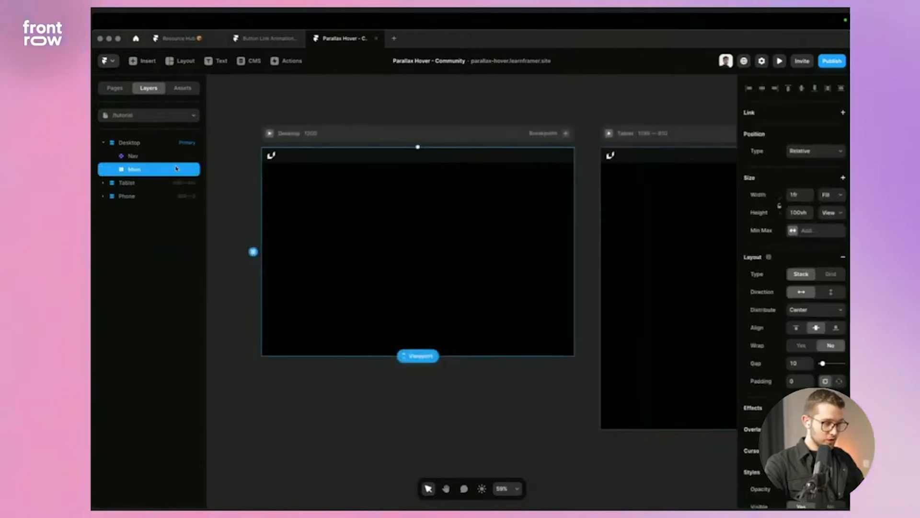
key("super+z")
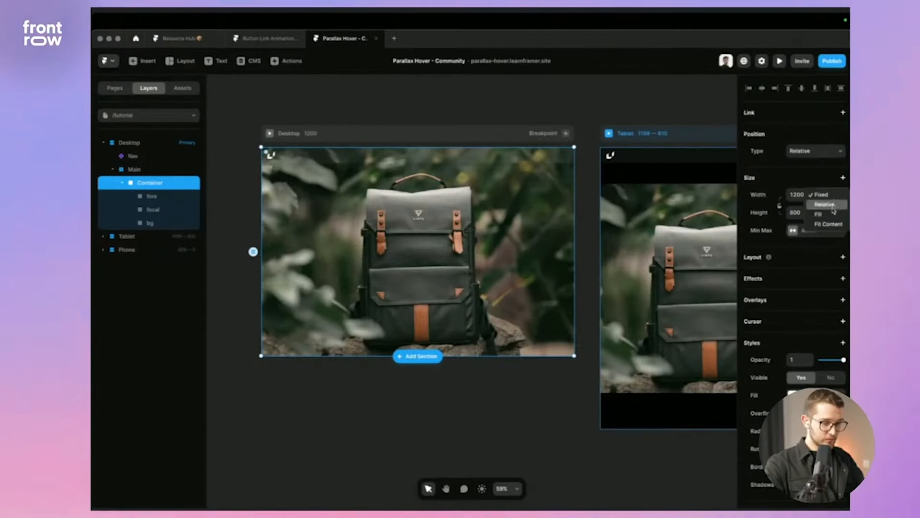
Set the Container's width to Fill at 1fr and its height to 100vh of the viewport, and preview the Desktop breakpoint.
left_click(831, 214)
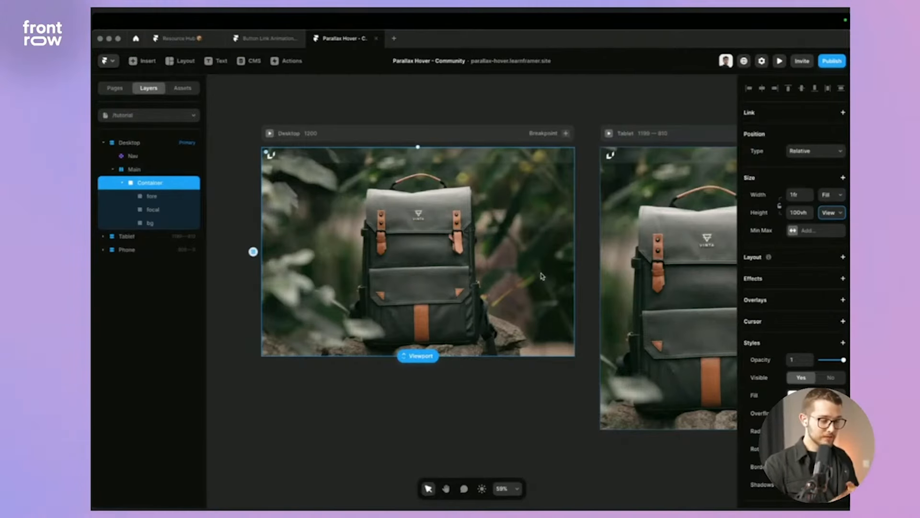
left_click(270, 134)
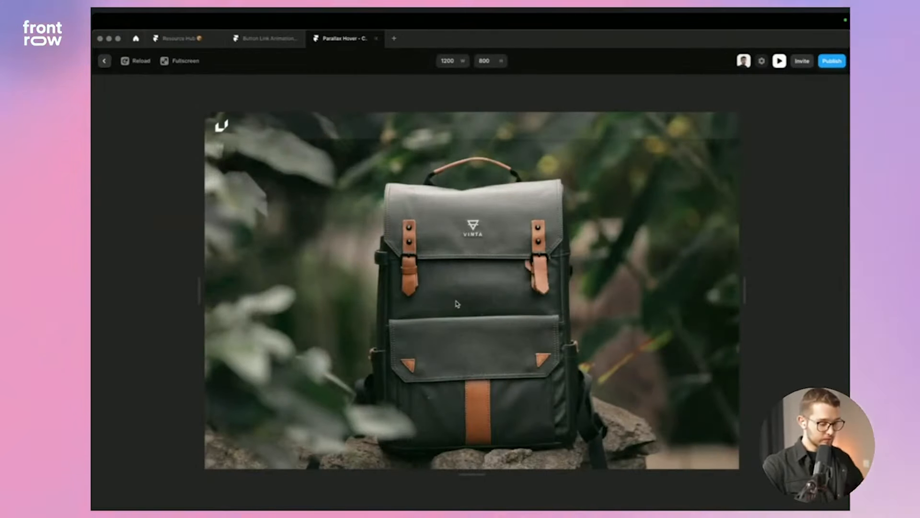
key("Escape")
Select the fore layer inside the Container and assign it a code override.
scroll(441, 259, "left", 1)
double_click(430, 234)
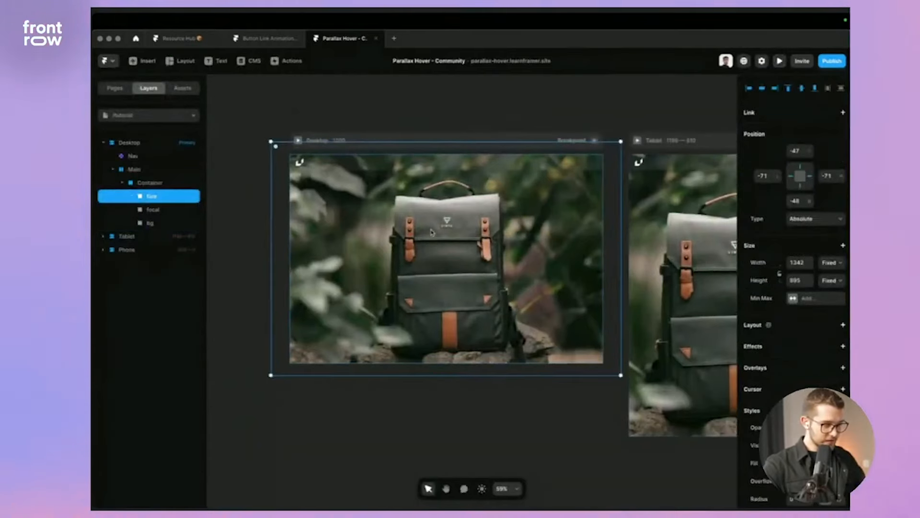
scroll(430, 232, "down", 1)
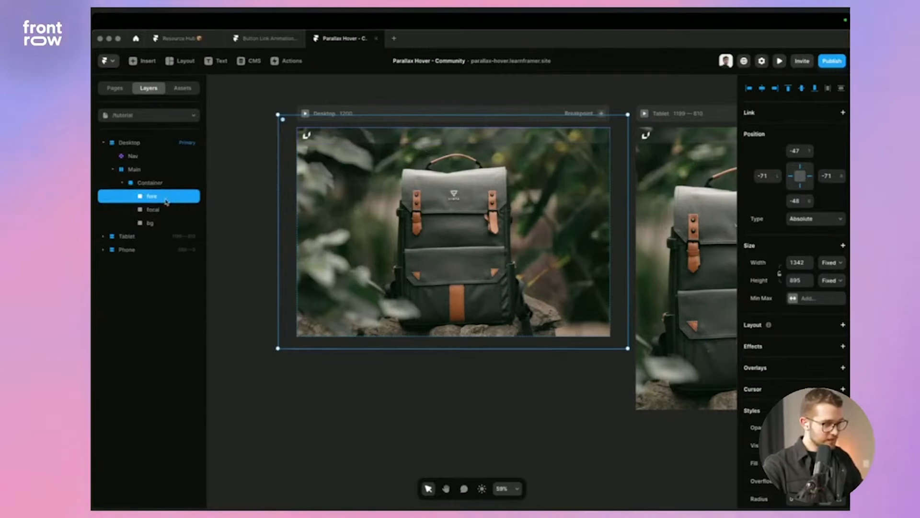
scroll(805, 374, "down", 3)
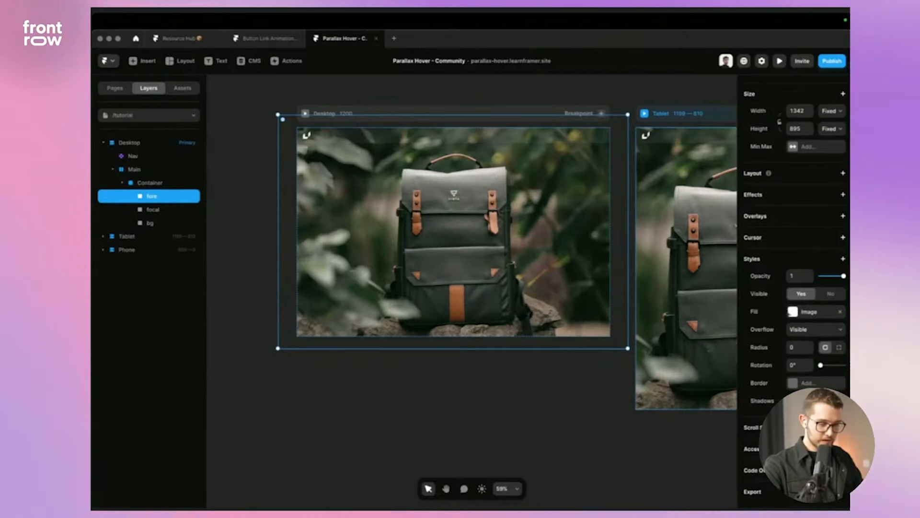
scroll(804, 374, "down", 2)
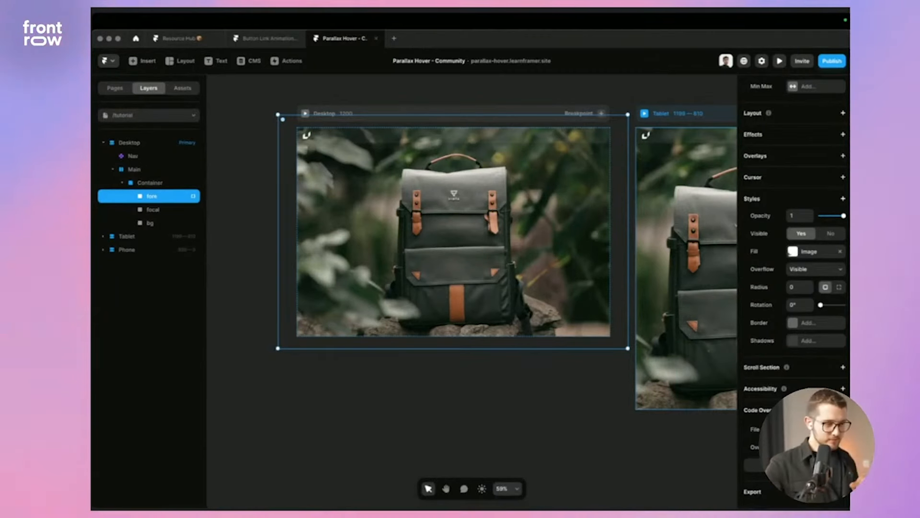
Assign a code override to the focal layer inside the Container.
left_click(154, 211)
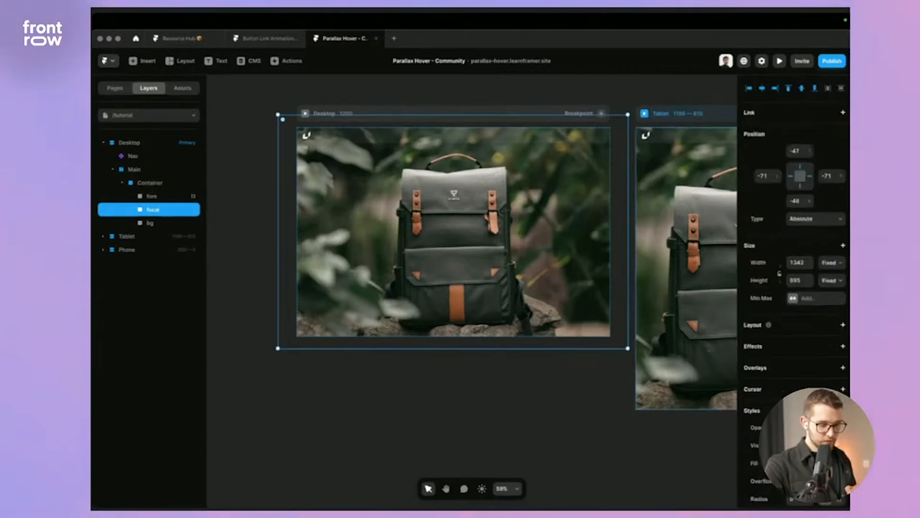
scroll(793, 287, "down", 4)
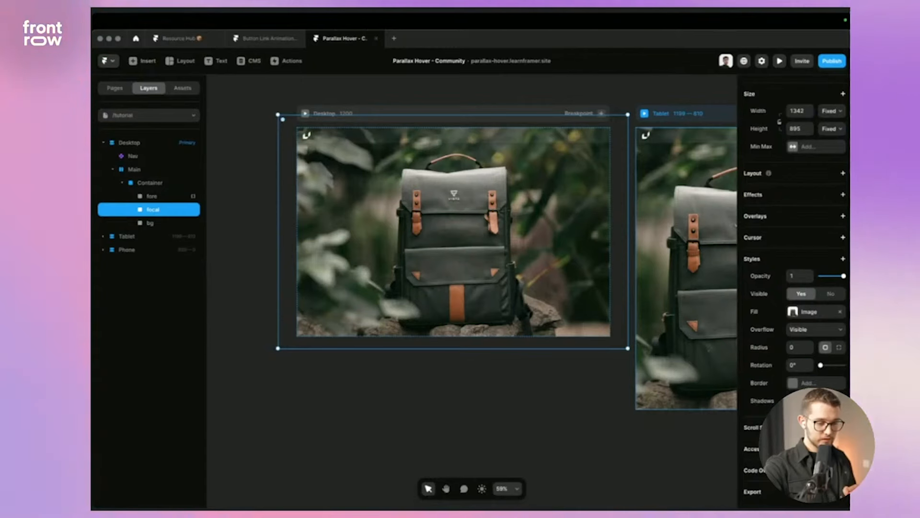
left_click(843, 470)
scroll(794, 288, "down", 2)
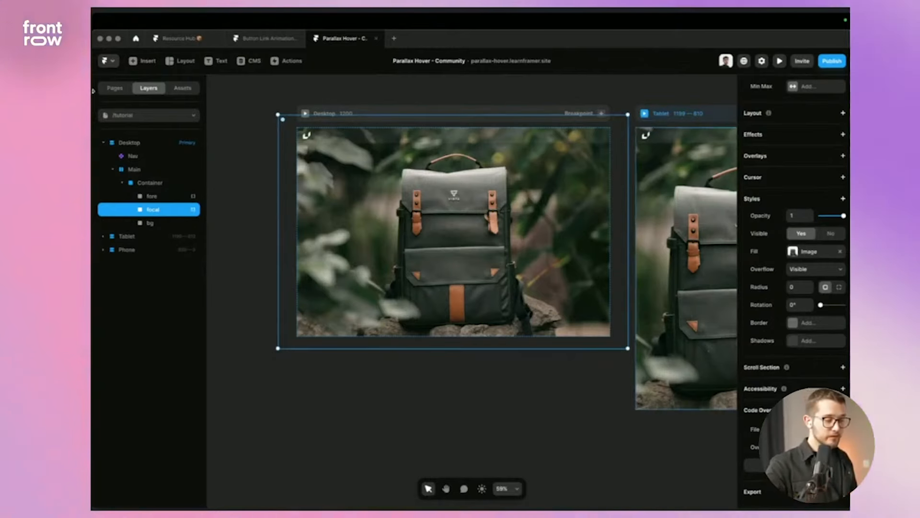
Assign a code override to the bg layer inside the Container, and deselect it.
left_click(170, 222)
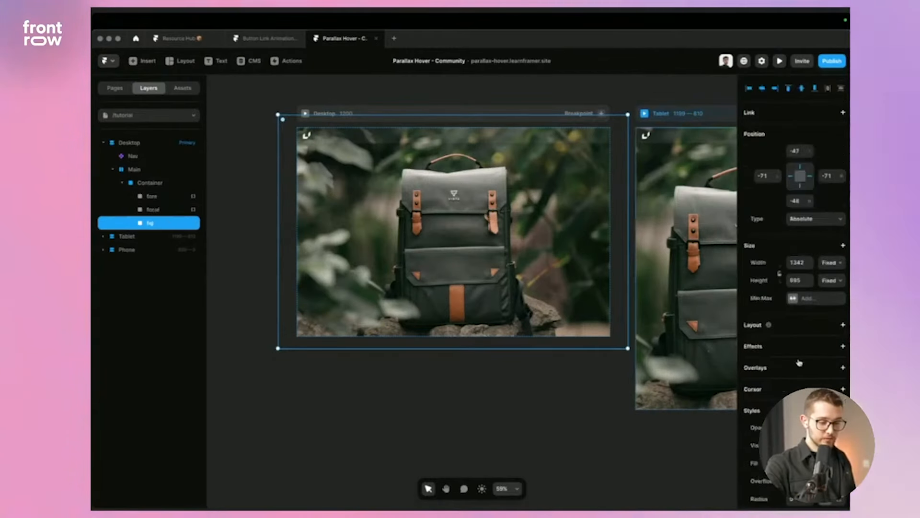
scroll(793, 288, "down", 3)
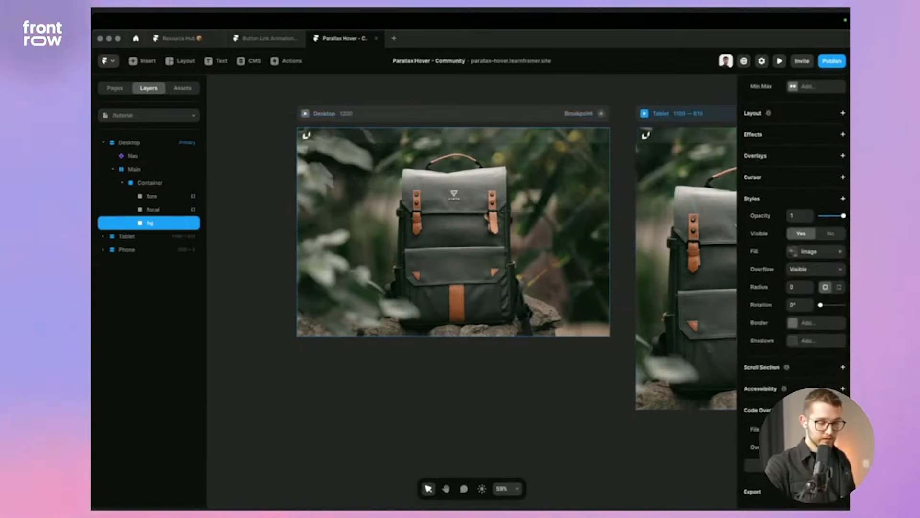
left_click(457, 411)
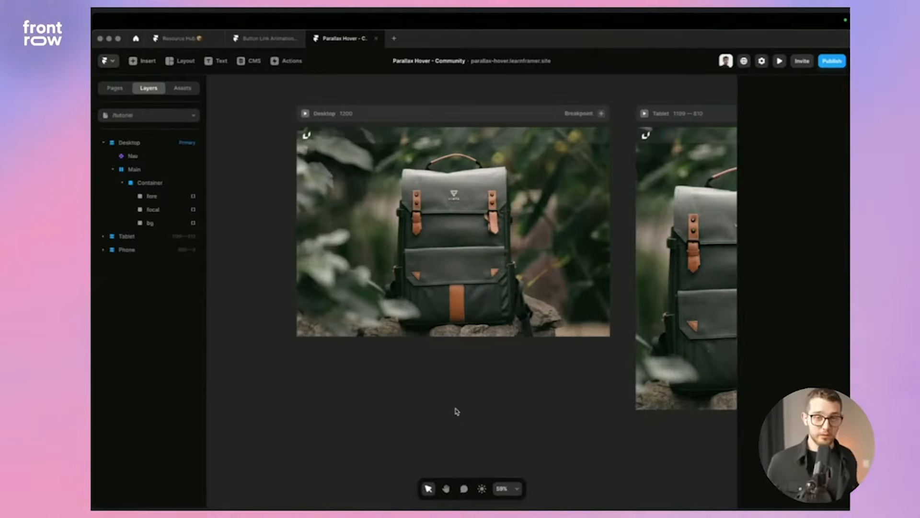
Preview the parallax effect on the Desktop breakpoint, switch to the browser showing the published Parallax Hover site, and open its address for editing.
left_click(305, 114)
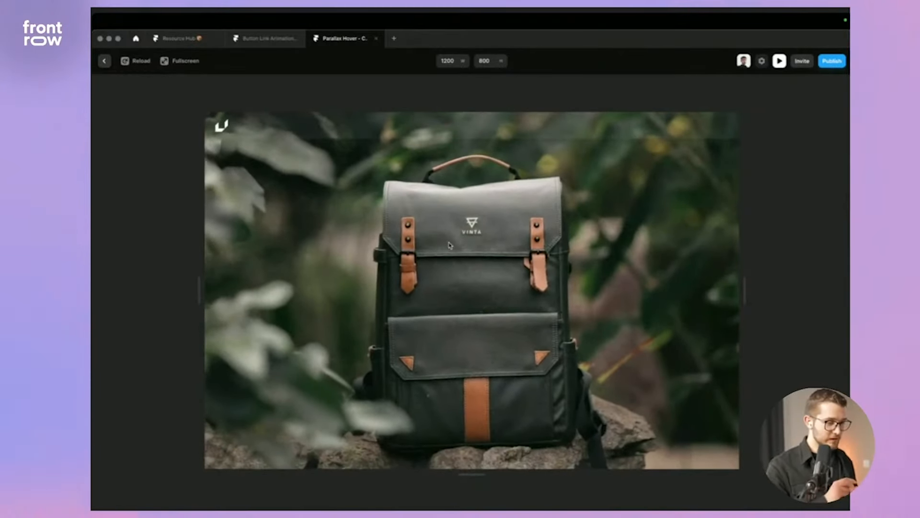
key("super+Tab")
key("super+l")
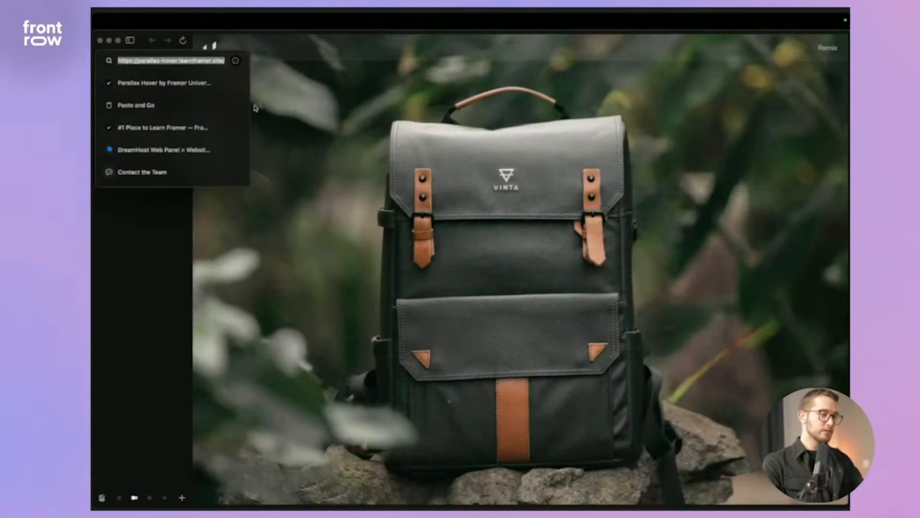